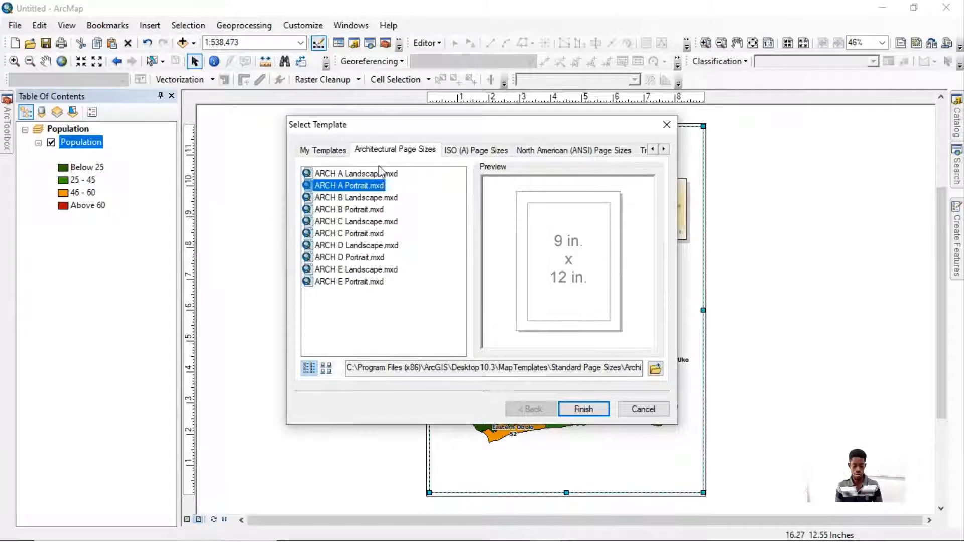
left_click_drag(420, 134, 192, 144)
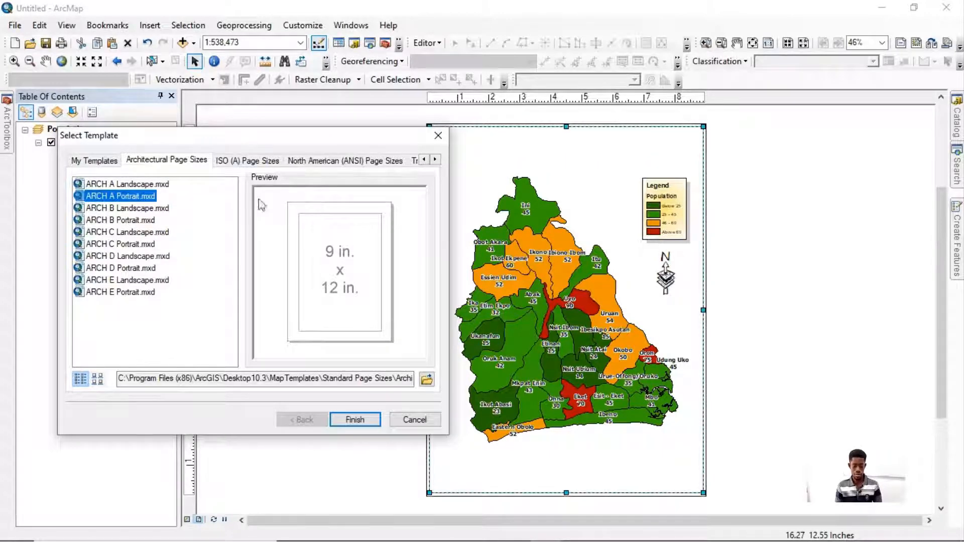
left_click_drag(296, 143, 449, 139)
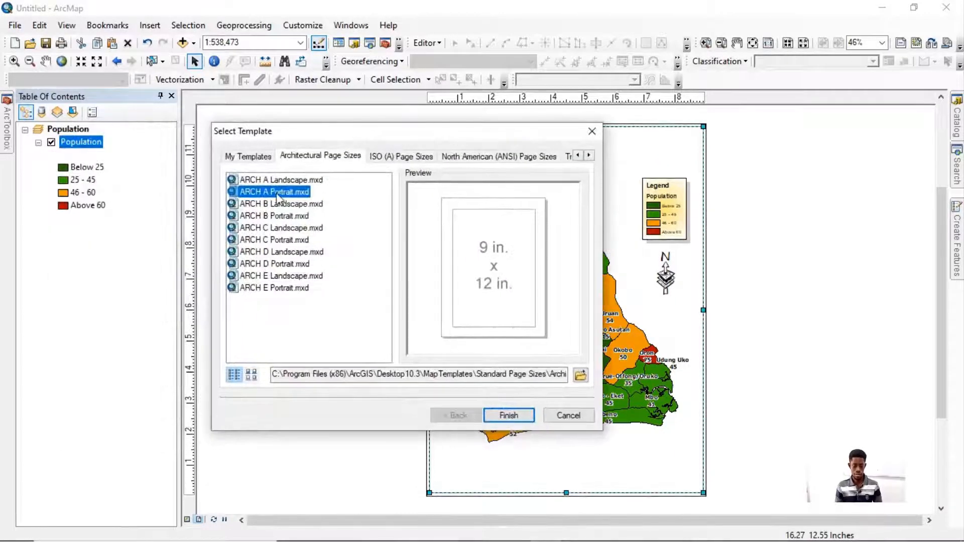
left_click(568, 415)
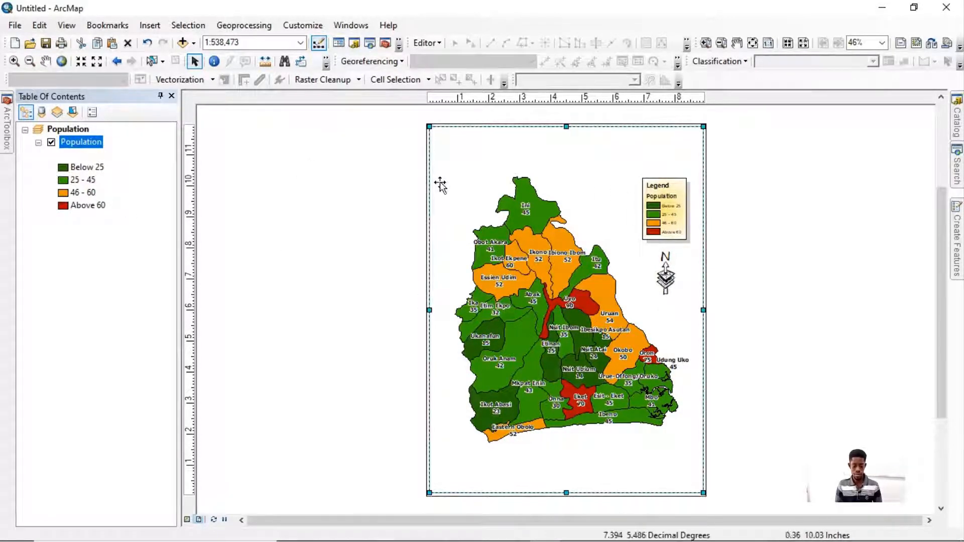
Duplicate the Population data frame beside the original and rename the copy as Density.
left_click(488, 155)
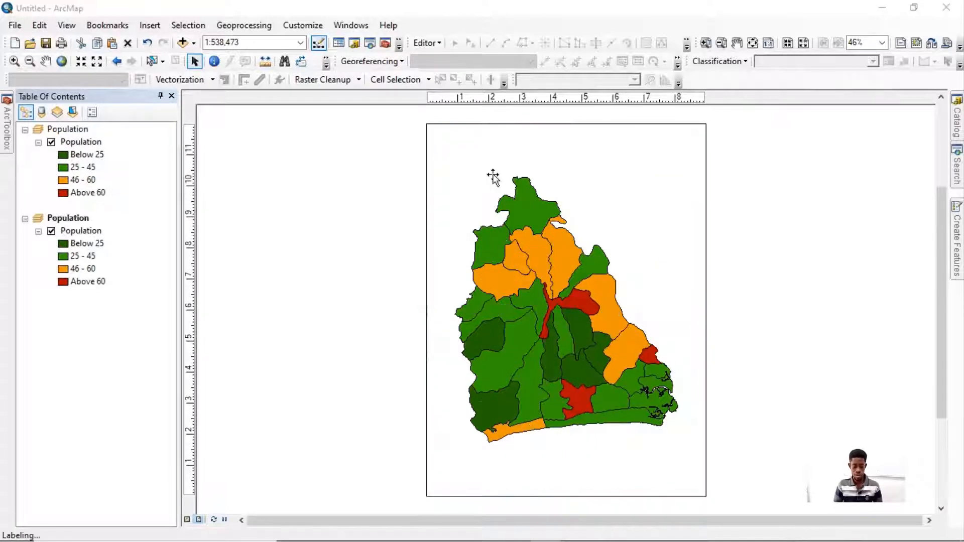
left_click(493, 176)
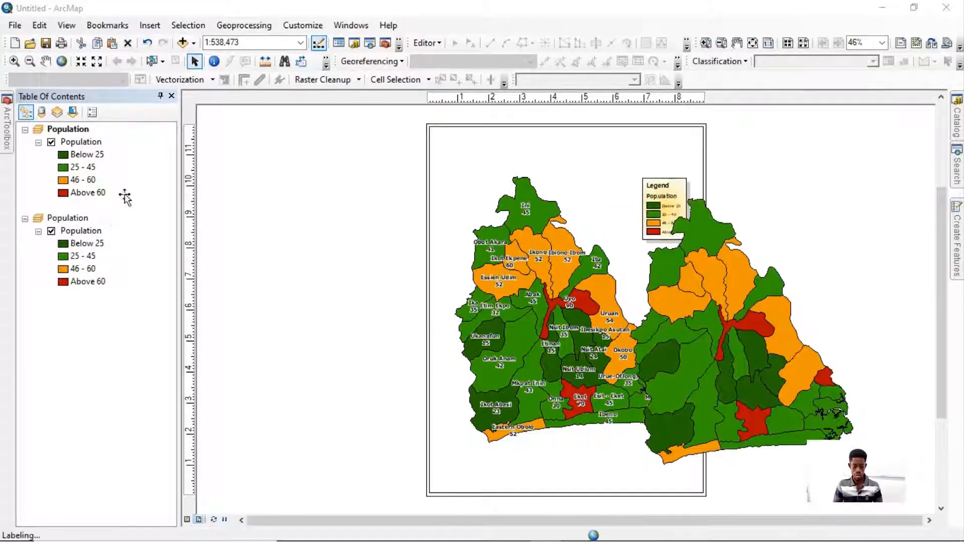
left_click(529, 205)
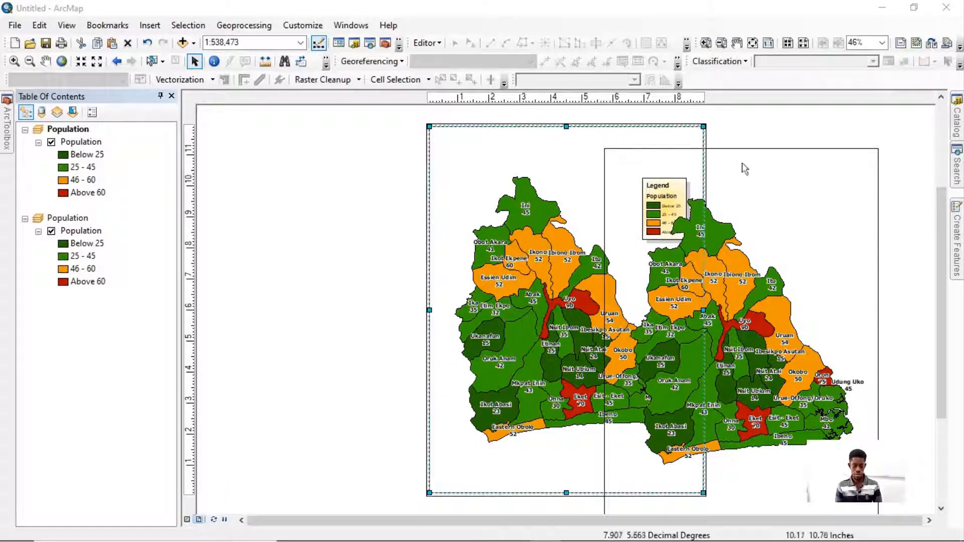
left_click(795, 176)
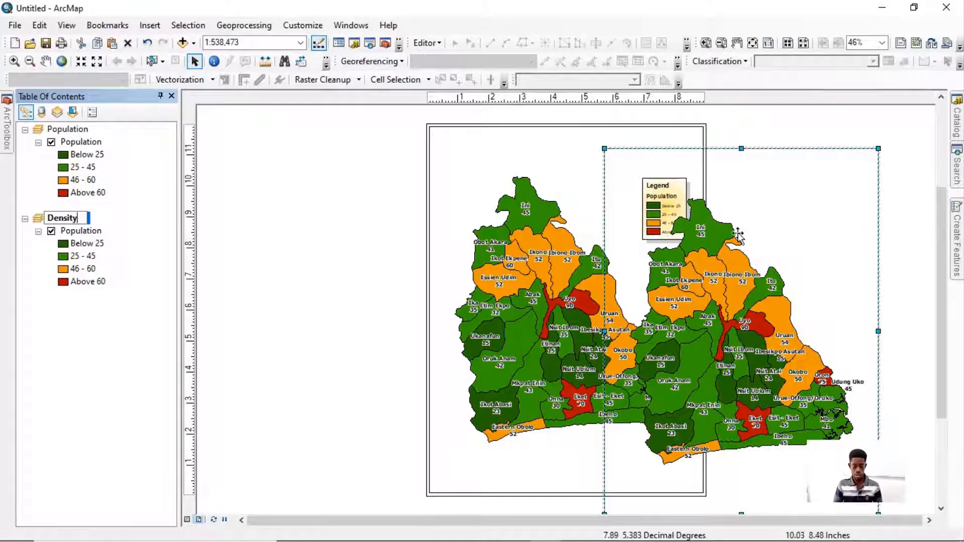
key("Return")
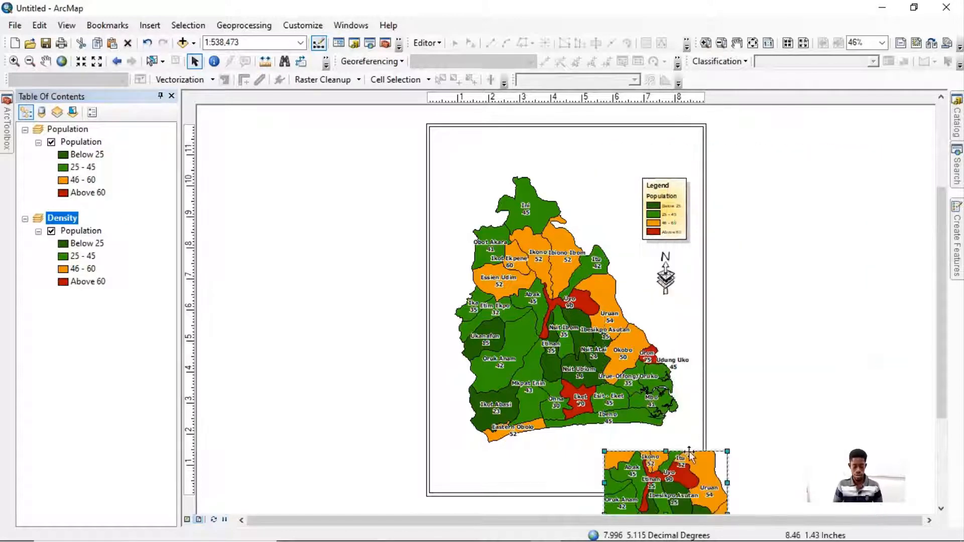
Shrink the Density and Population data frames and park them off the page, Density on its right side and Population on its left.
left_click_drag(694, 465, 847, 157)
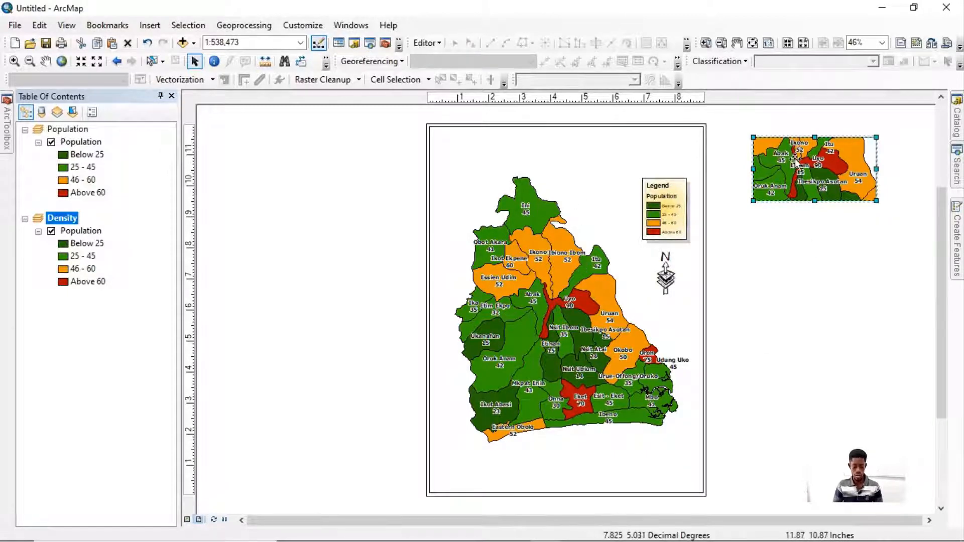
left_click_drag(797, 163, 819, 252)
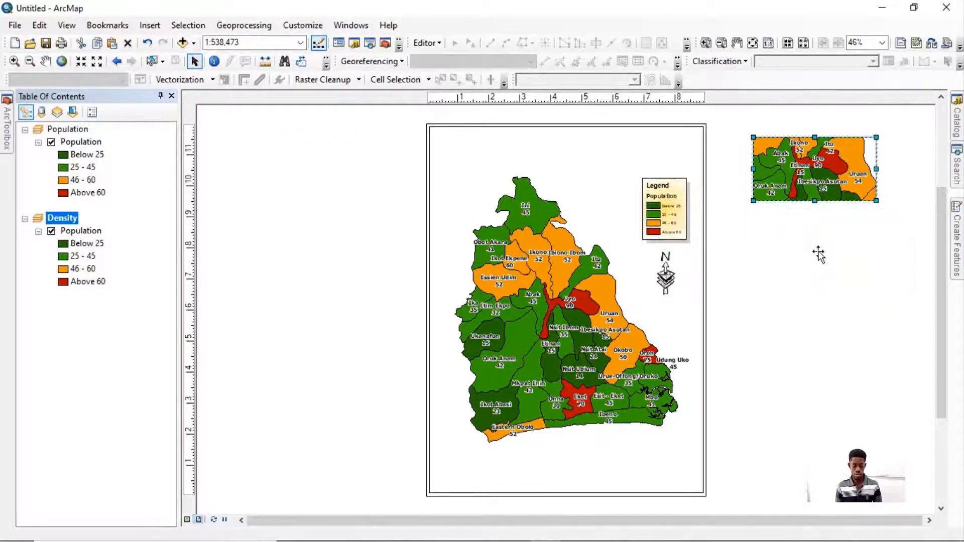
left_click(566, 254)
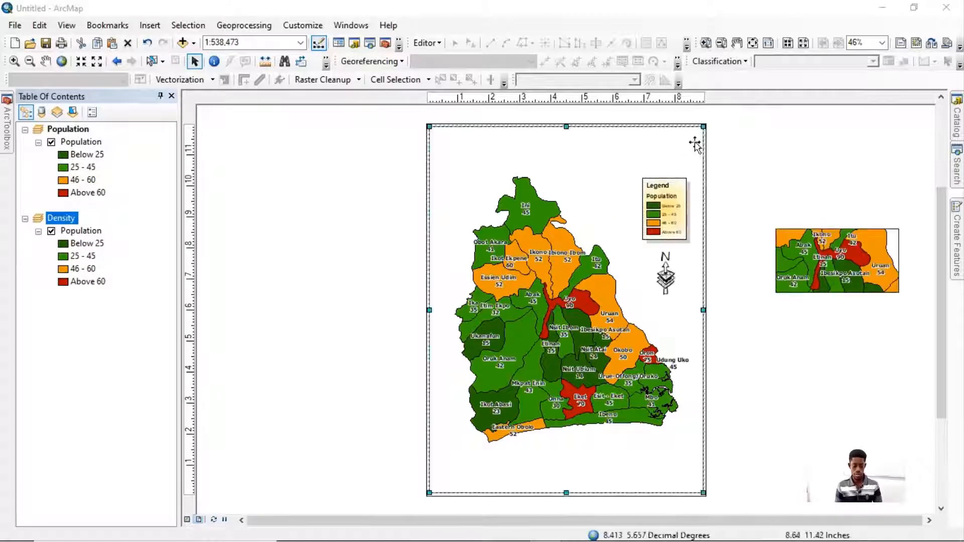
left_click_drag(703, 126, 292, 157)
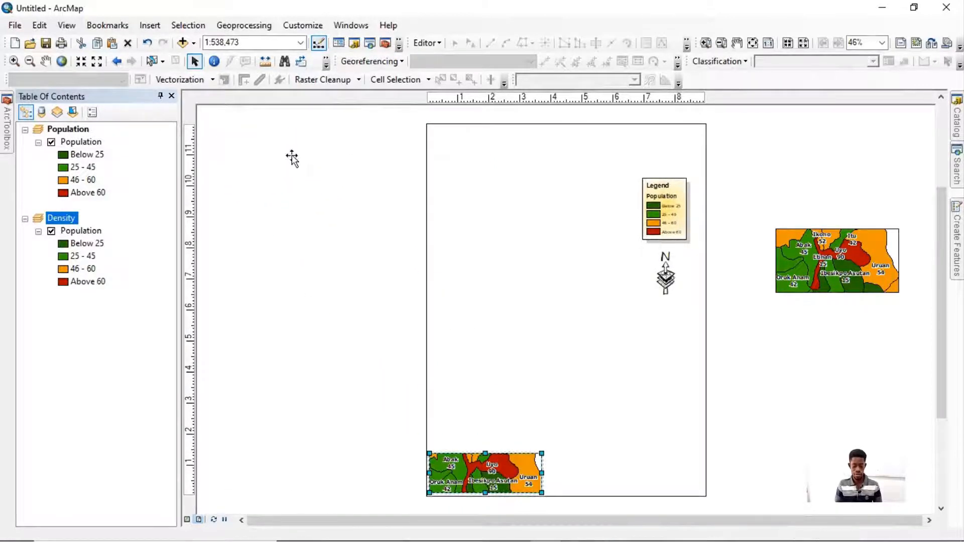
Move the legend off the page beside the small Population data frame and reduce its size.
left_click(671, 203)
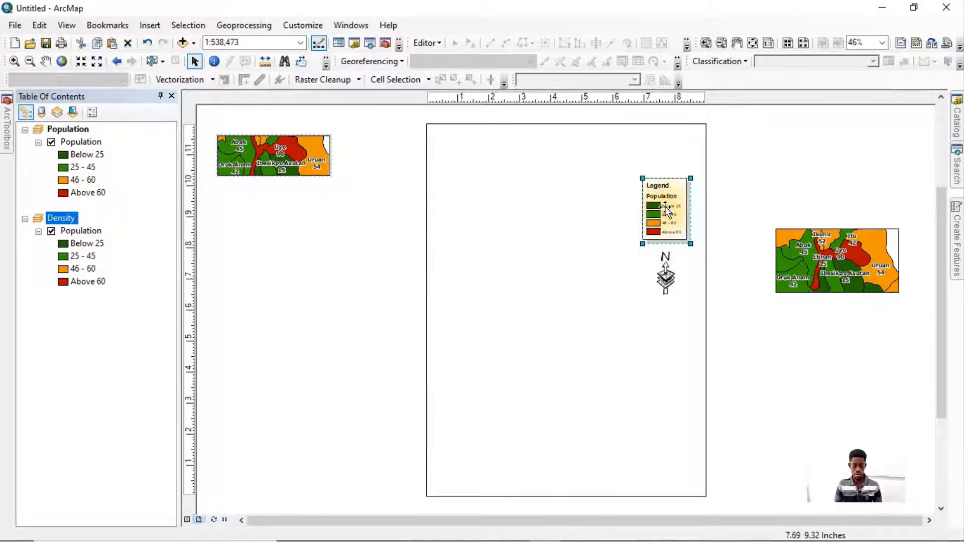
left_click_drag(667, 209, 366, 157)
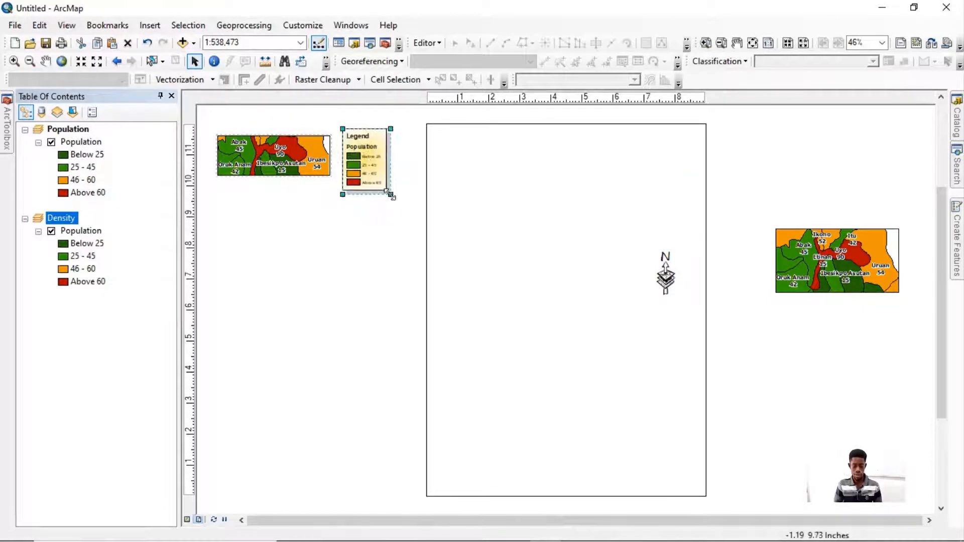
left_click_drag(389, 194, 378, 174)
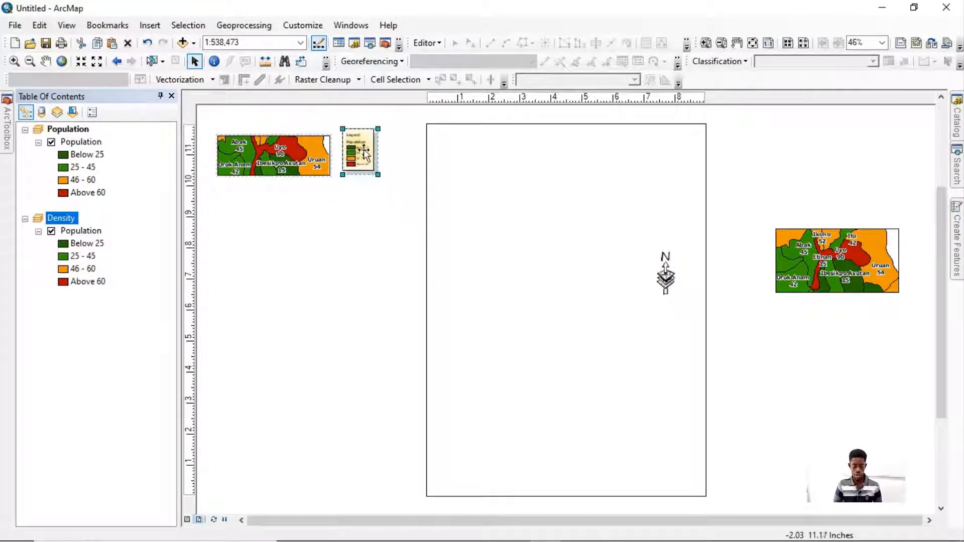
Move the Density data frame back onto the page and enlarge it to fill the whole page.
left_click(824, 269)
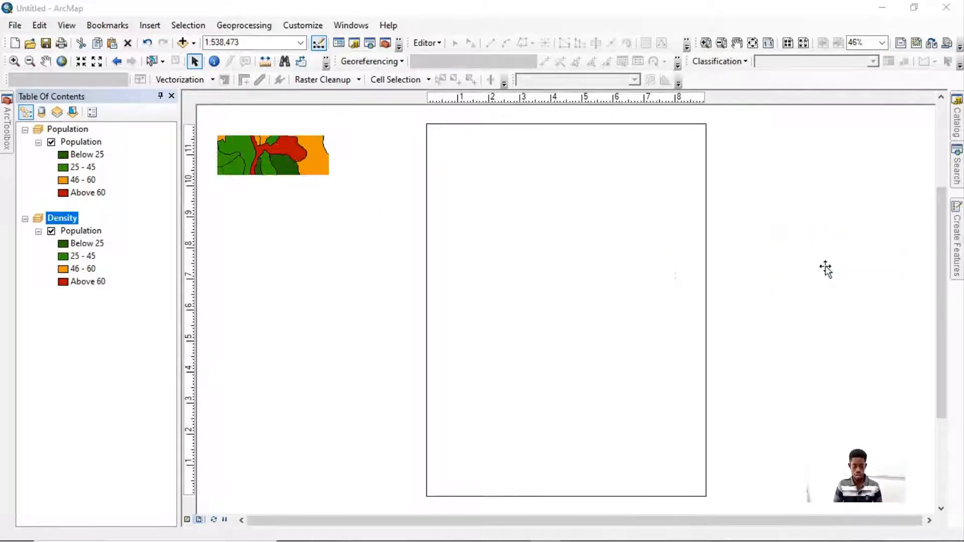
left_click_drag(825, 269, 519, 253)
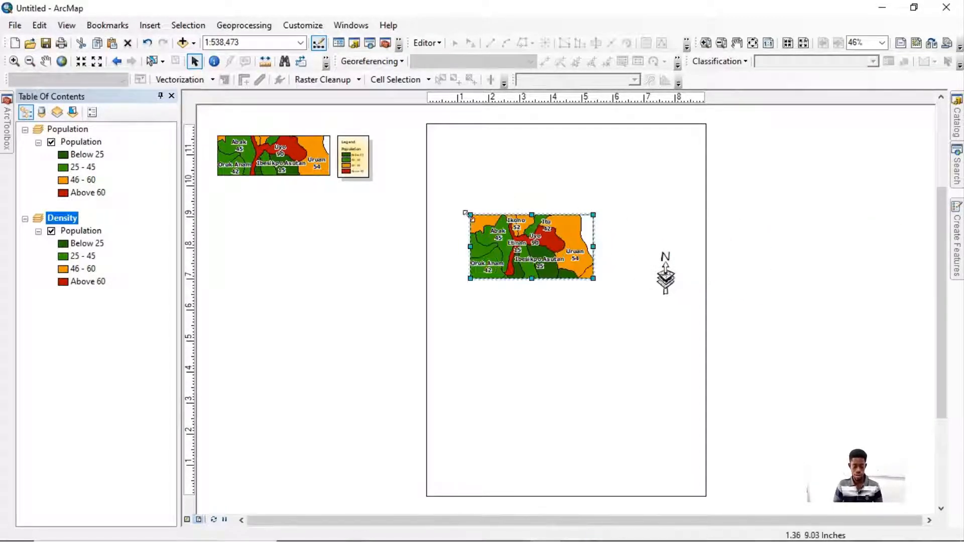
left_click_drag(470, 215, 430, 127)
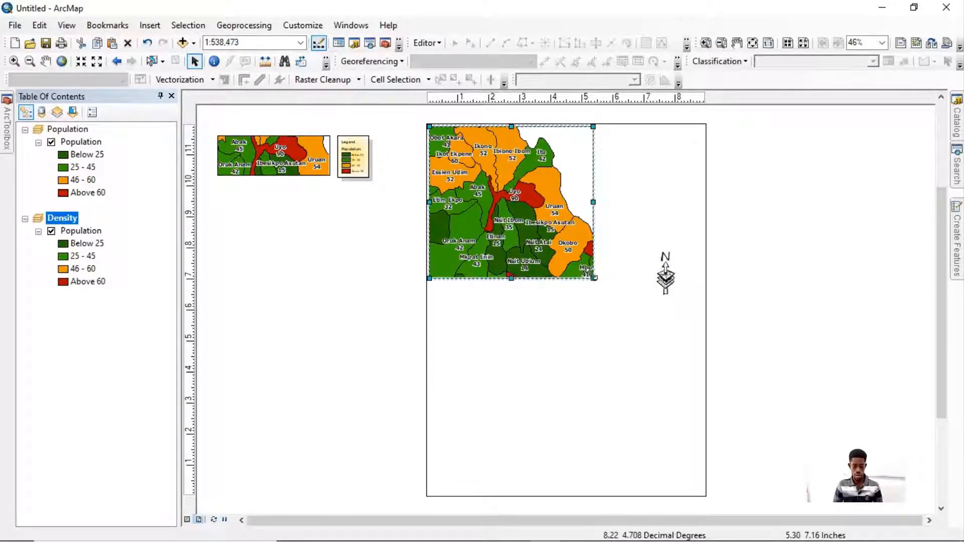
left_click_drag(594, 277, 705, 495)
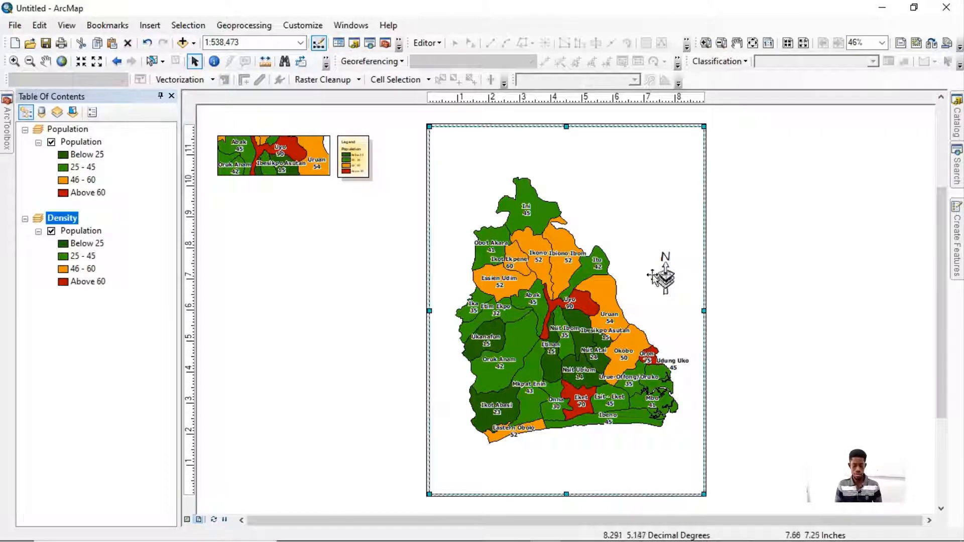
Symbolize the Population layer of the Density data frame with graduated colors based on the temp field.
right_click(82, 232)
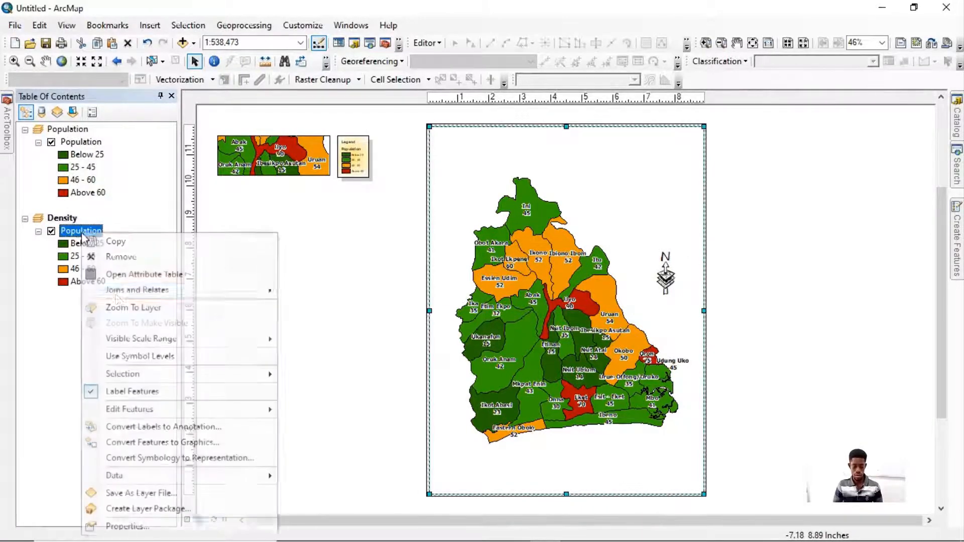
left_click(126, 527)
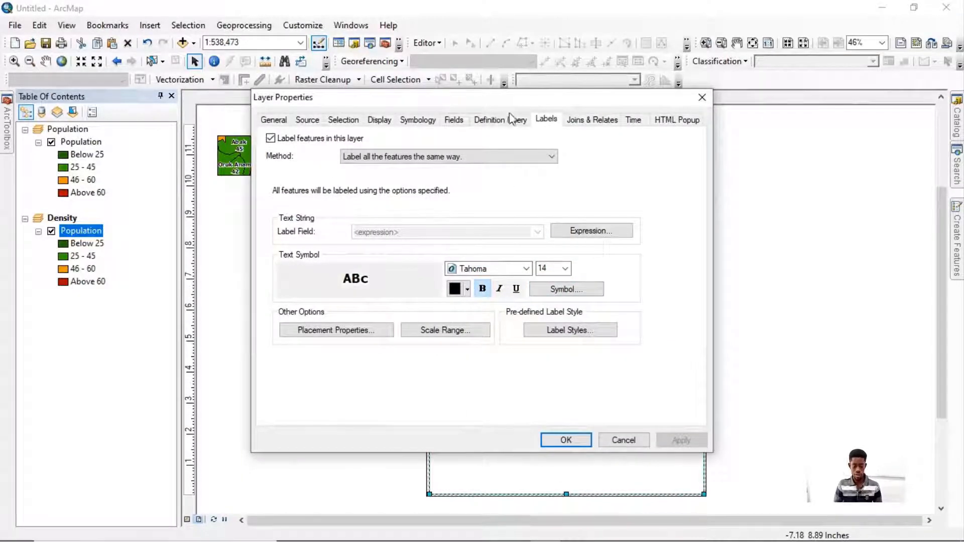
left_click(416, 123)
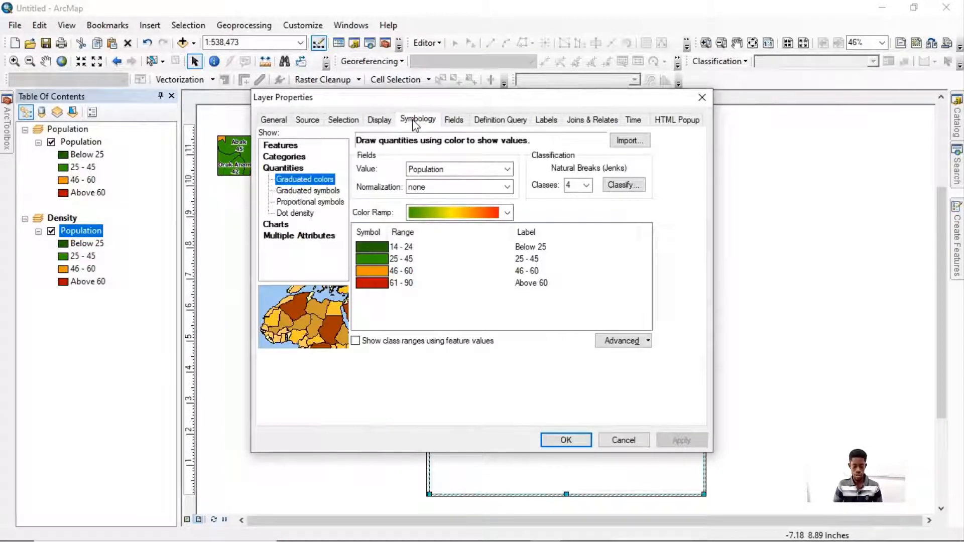
left_click(508, 169)
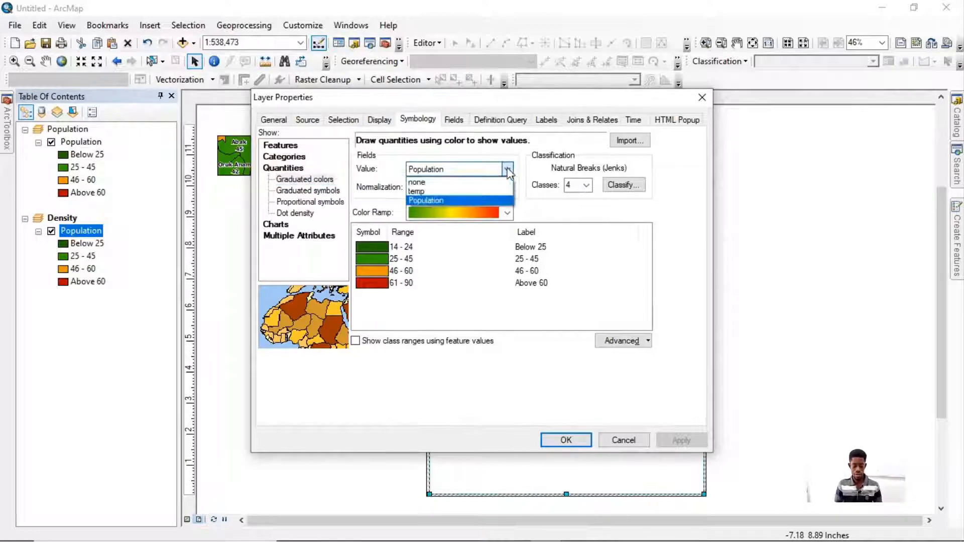
left_click(461, 196)
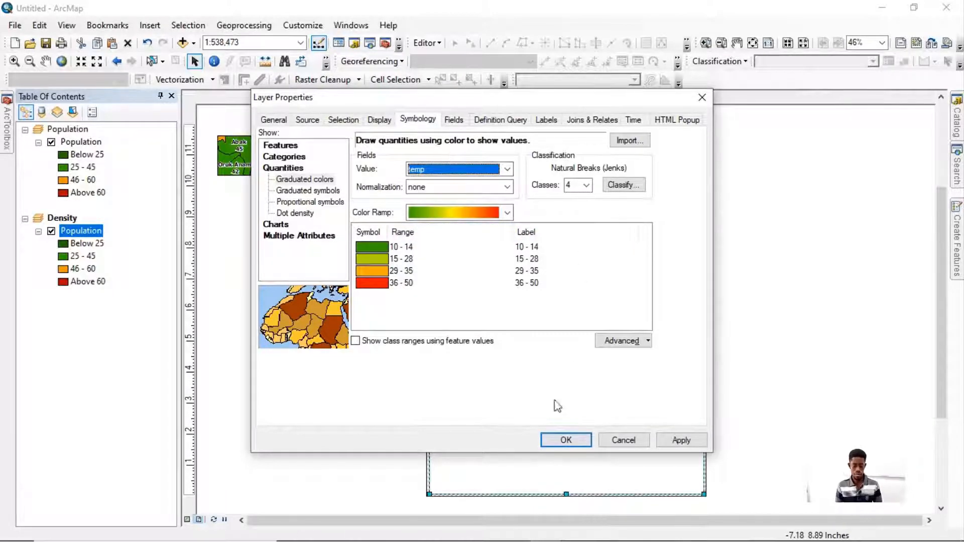
left_click(567, 440)
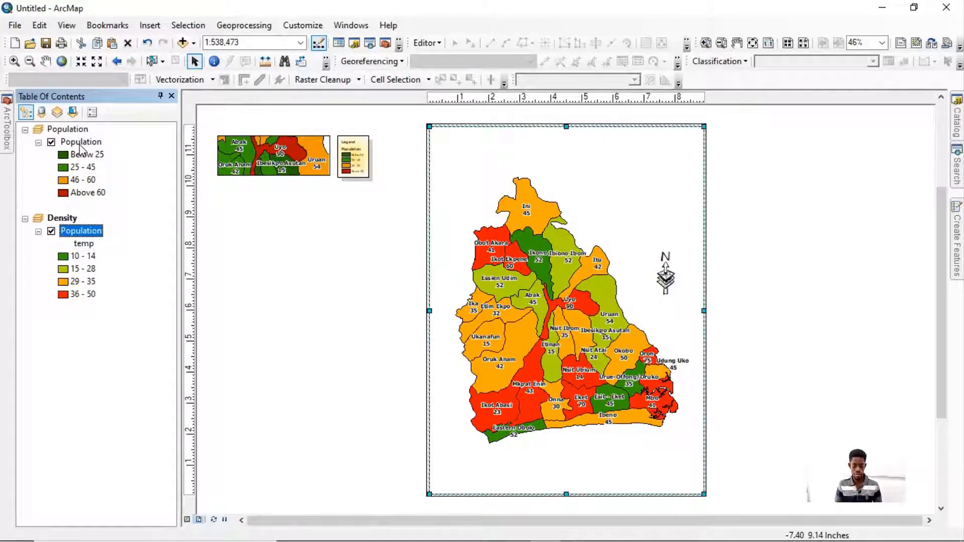
Change the label expression of the Density frame's Population layer to [ADM2_EN] + "\n" + [temp].
right_click(74, 239)
left_click(123, 525)
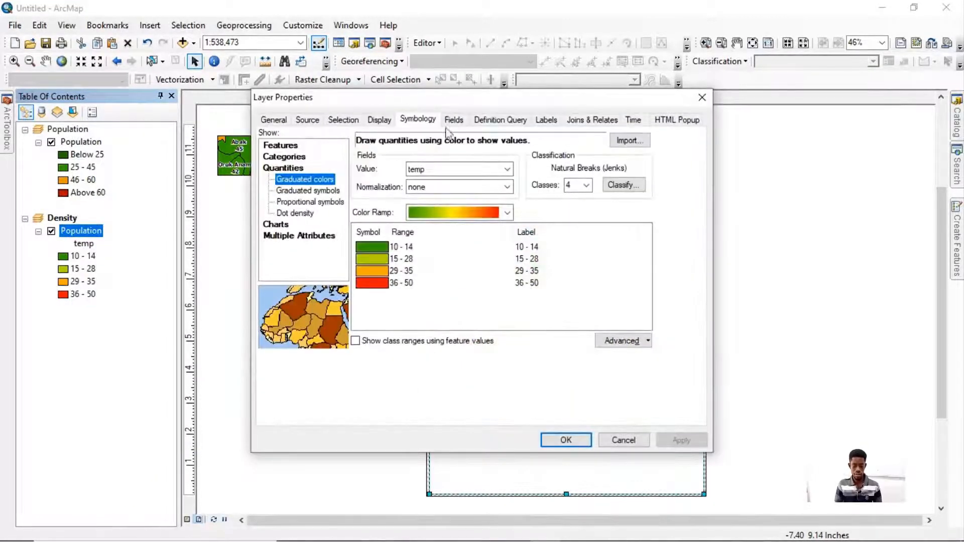
left_click(545, 120)
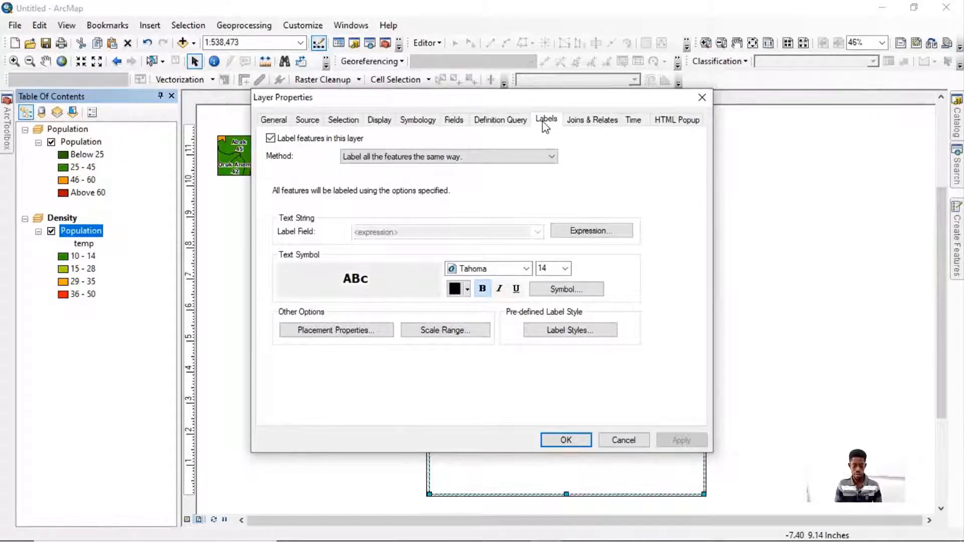
left_click(577, 230)
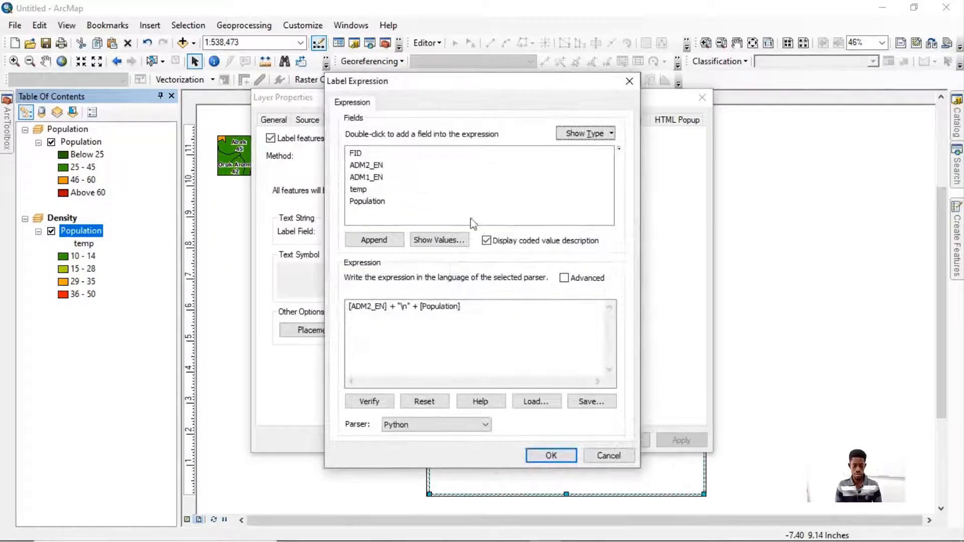
left_click(479, 308)
key("BackSpace")
key("BackSpace")
key("BackSpace")
key("BackSpace")
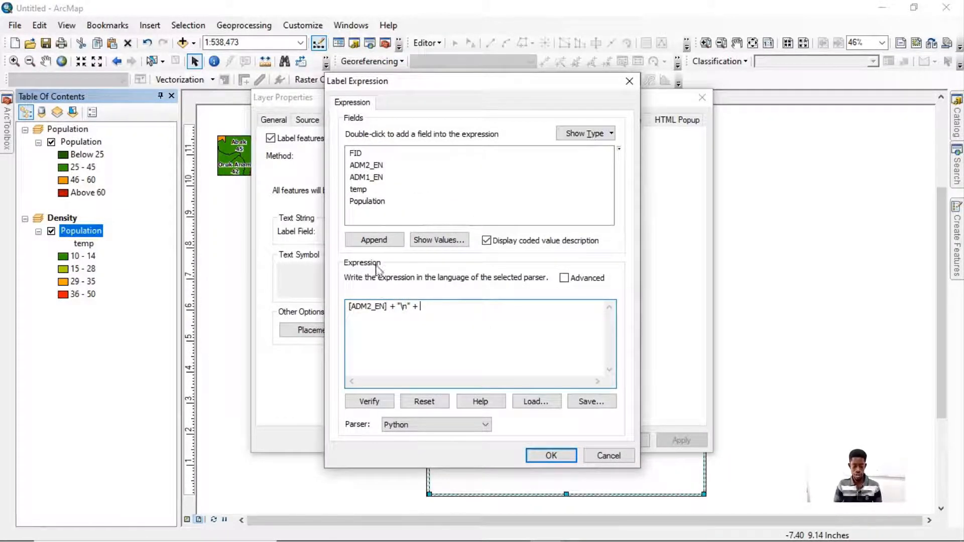
double_click(369, 190)
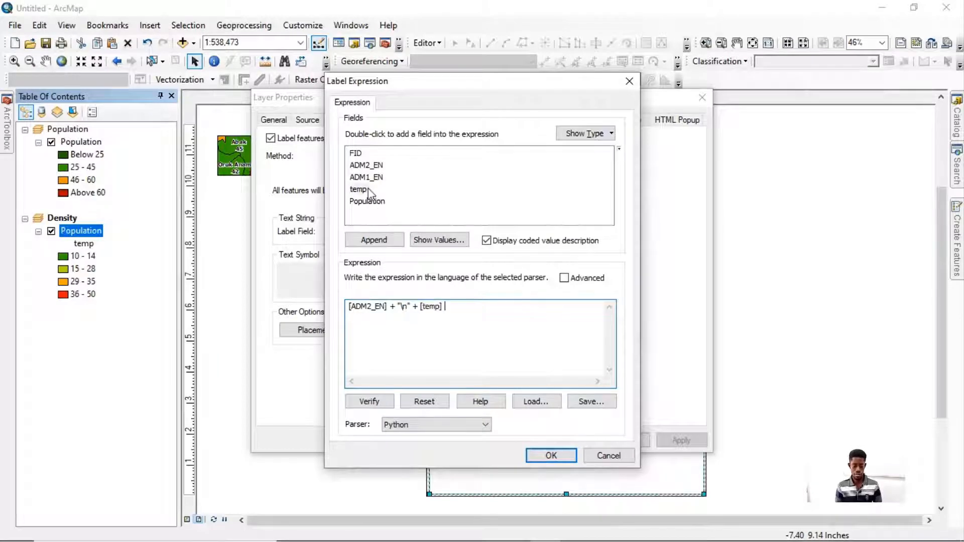
left_click(550, 456)
left_click(418, 119)
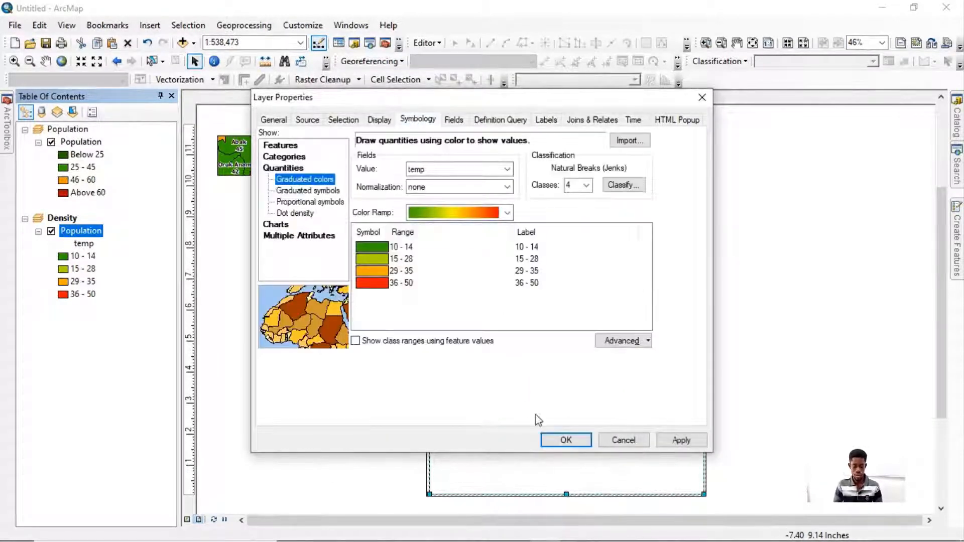
left_click(565, 440)
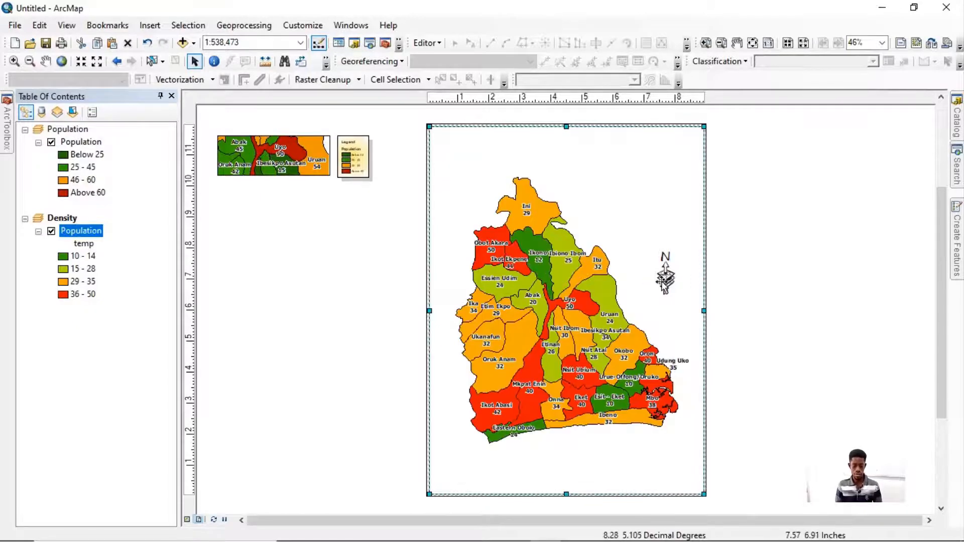
Duplicate the Density data frame, place the copy beyond the page's right edge, and make the original active.
key("ctrl+c")
key("ctrl+v")
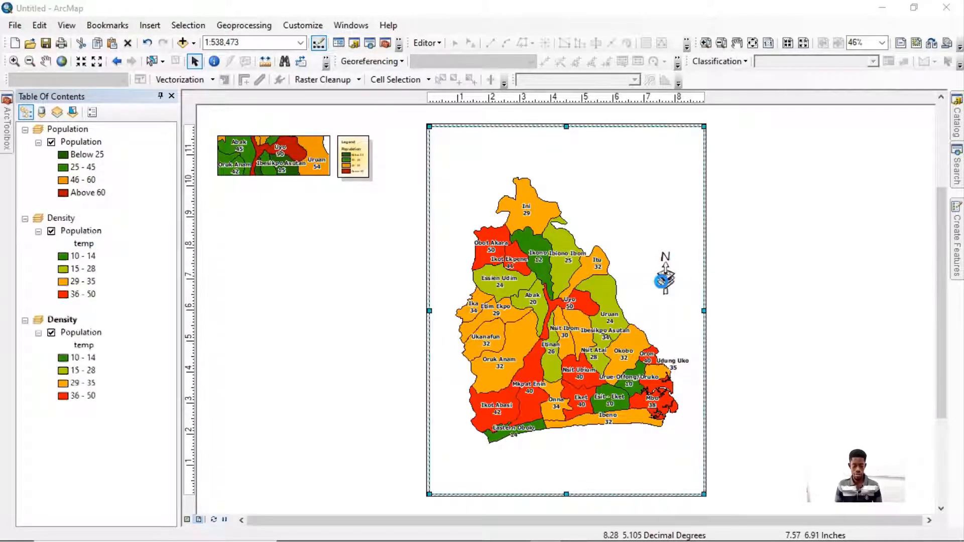
left_click(580, 277)
left_click_drag(559, 278, 773, 297)
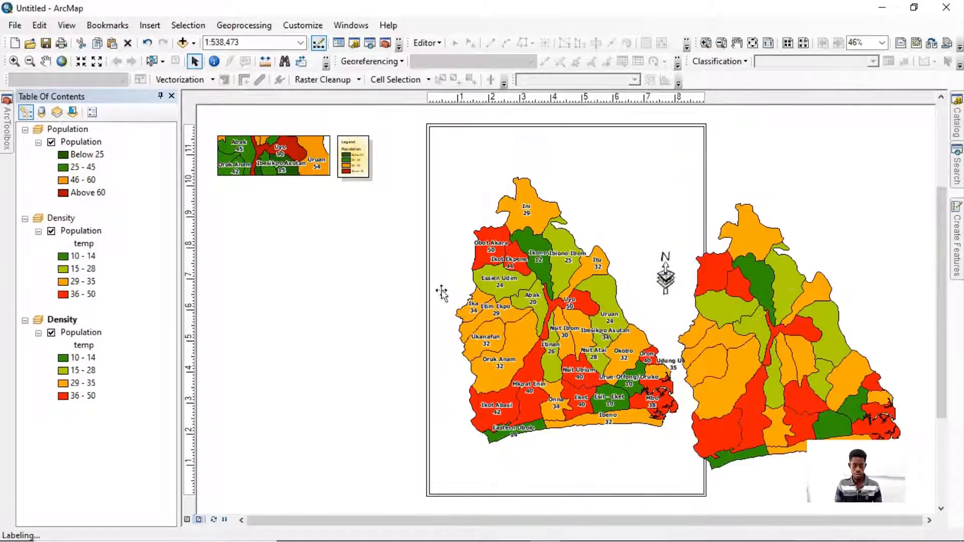
left_click(515, 291)
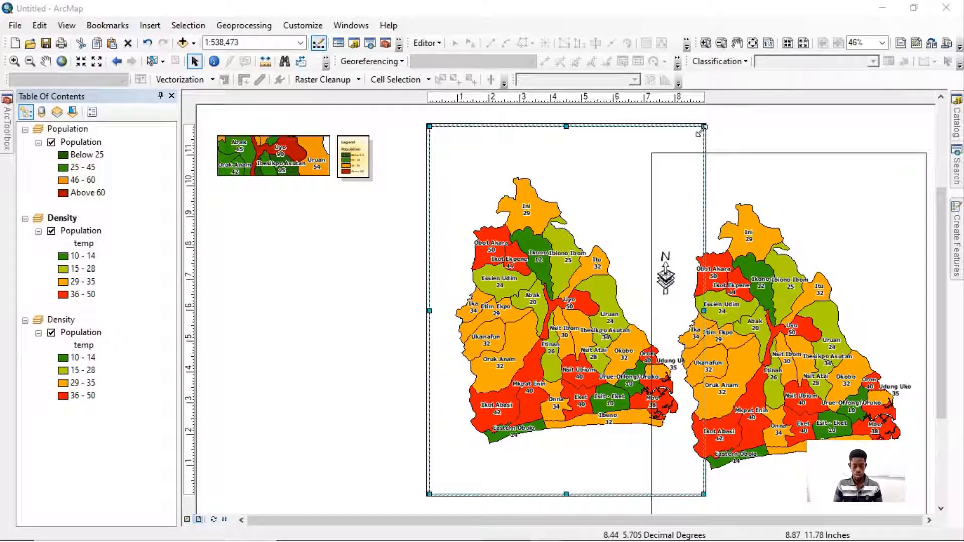
Shrink the original Density data frame, park it beyond the page's left edge, and move its full-size copy onto the page.
left_click_drag(703, 128, 566, 437)
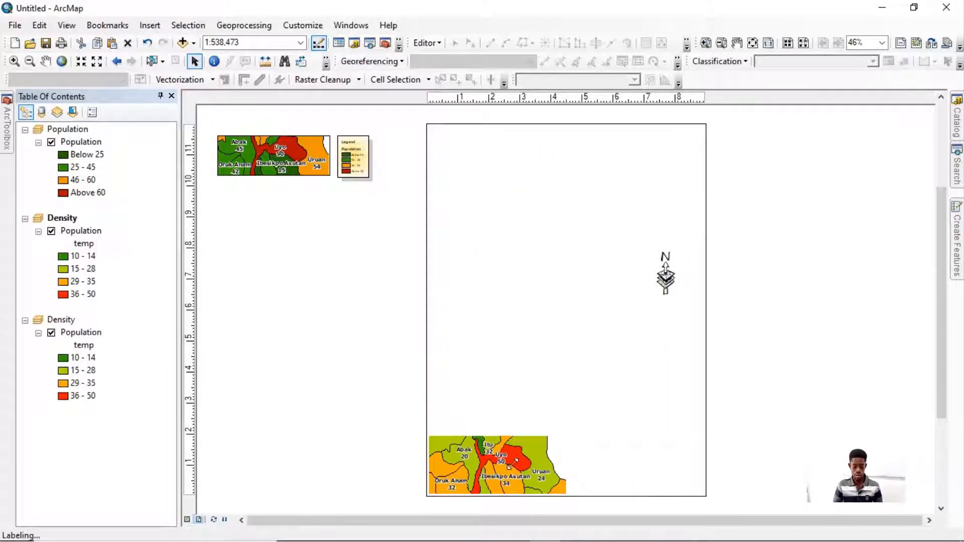
left_click_drag(507, 458, 292, 233)
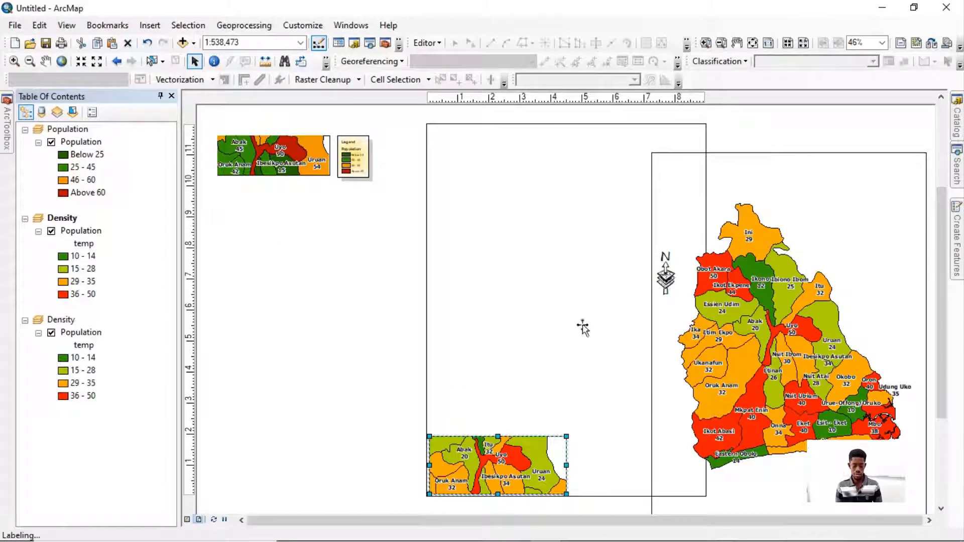
left_click(827, 317)
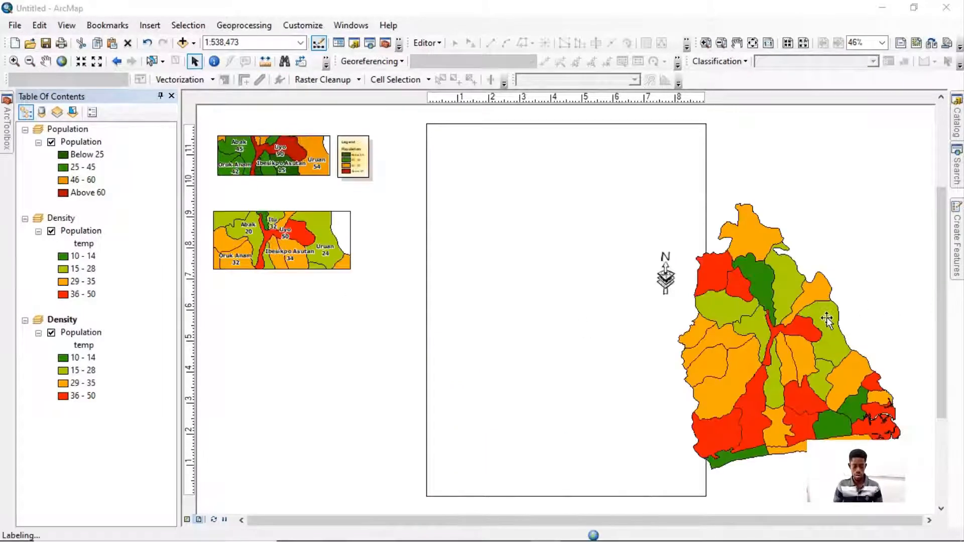
left_click_drag(826, 318, 594, 296)
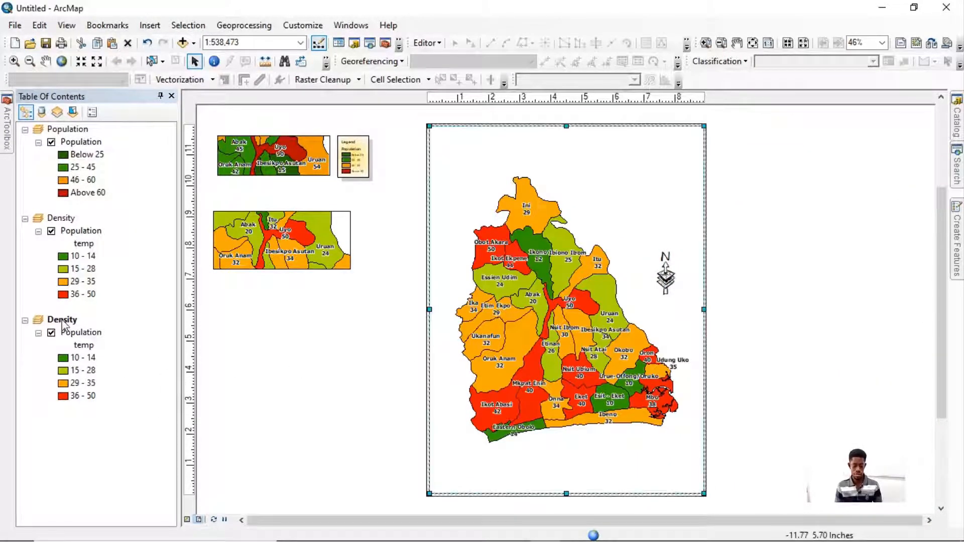
Rename the Density data frame that fills the page as Temperature.
right_click(62, 320)
left_click(52, 322)
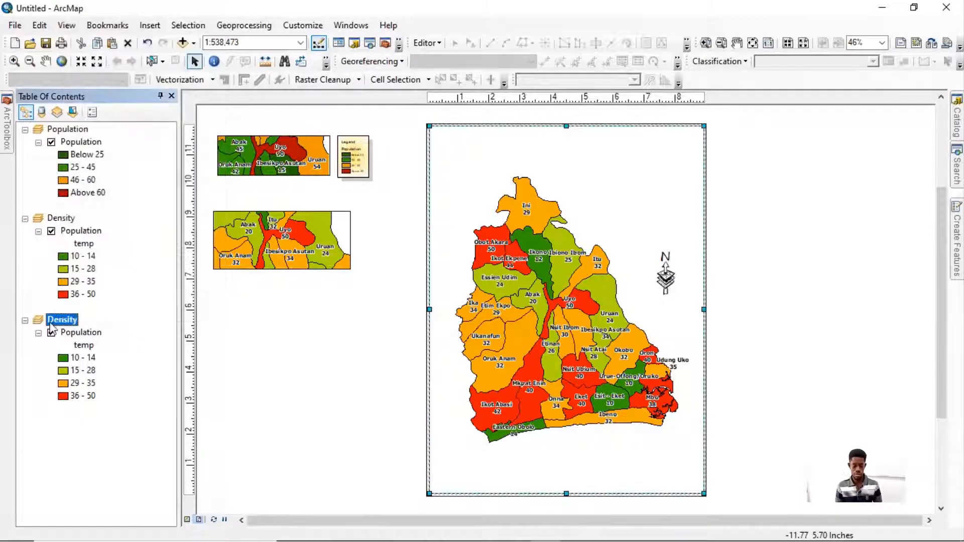
left_click(61, 323)
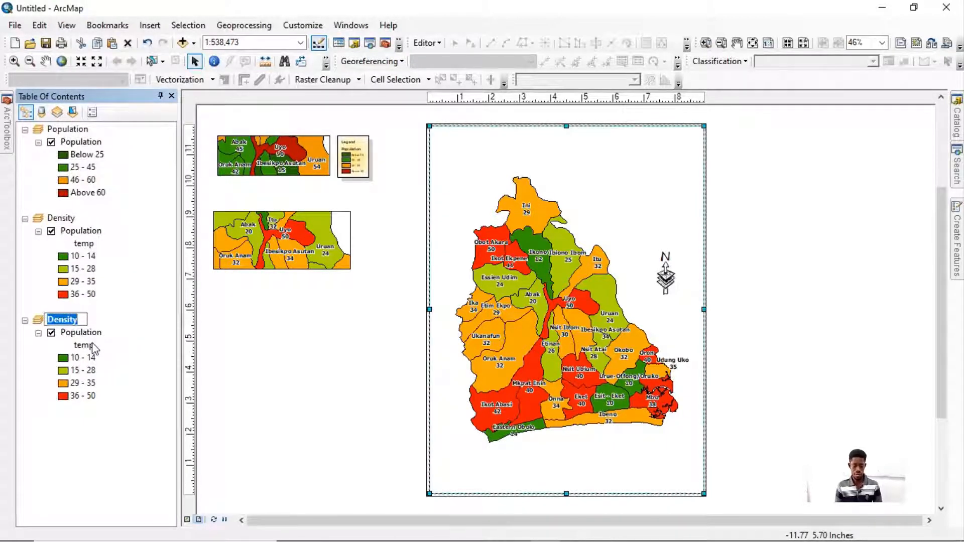
type("Te")
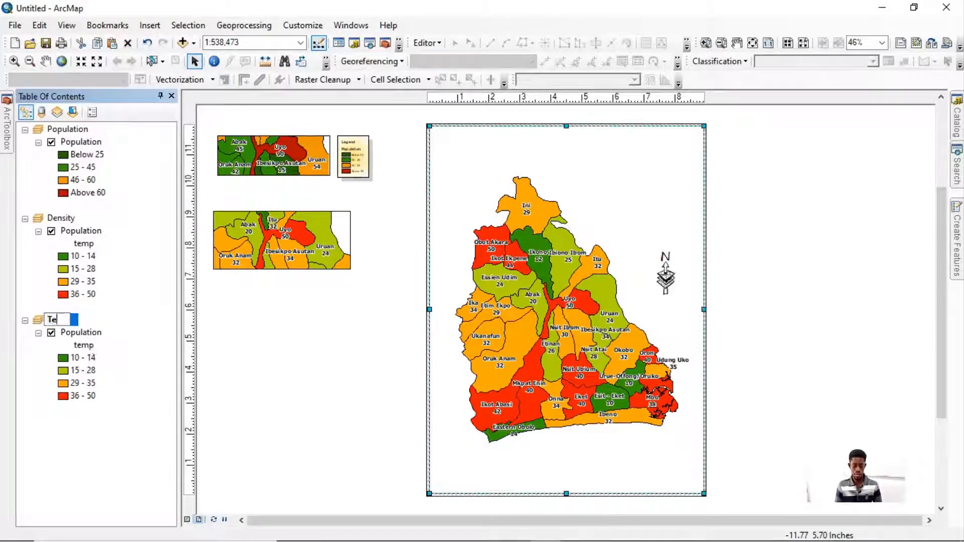
type("mperature")
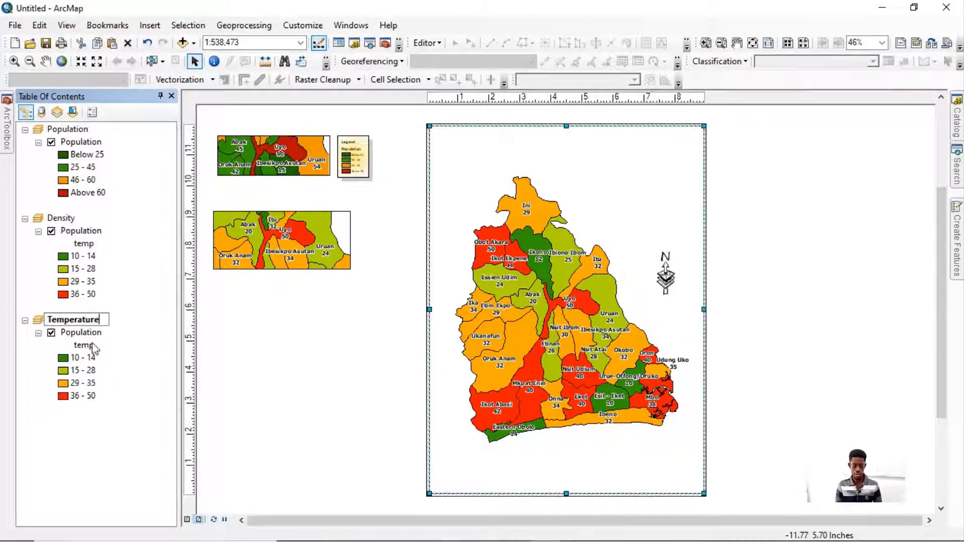
left_click(86, 407)
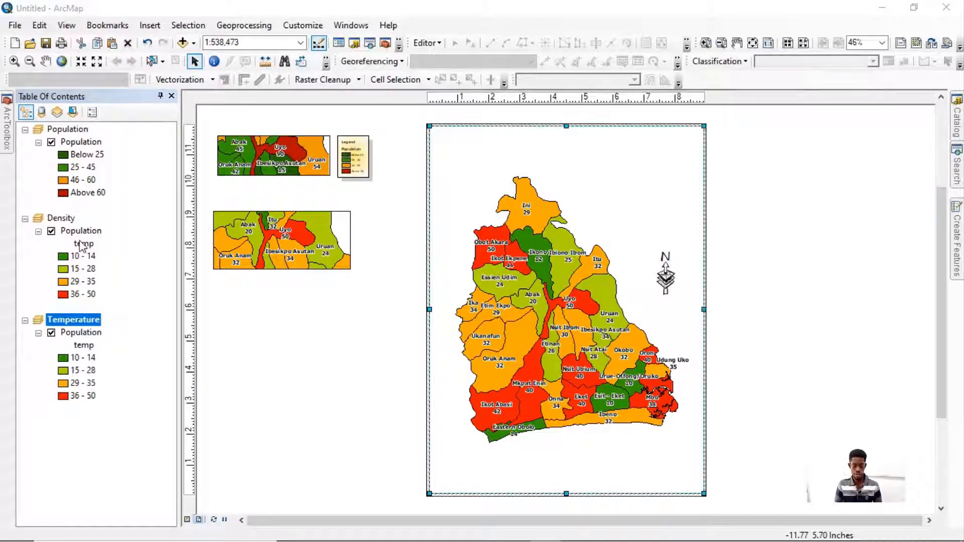
Toggle the Population layer's visibility off and back on in the Population and Temperature data frames.
left_click(68, 129)
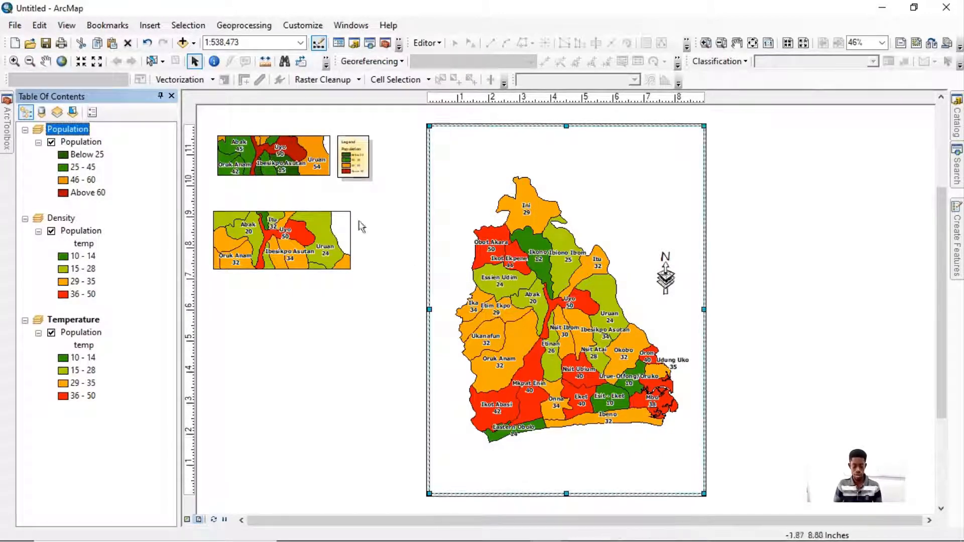
left_click(51, 143)
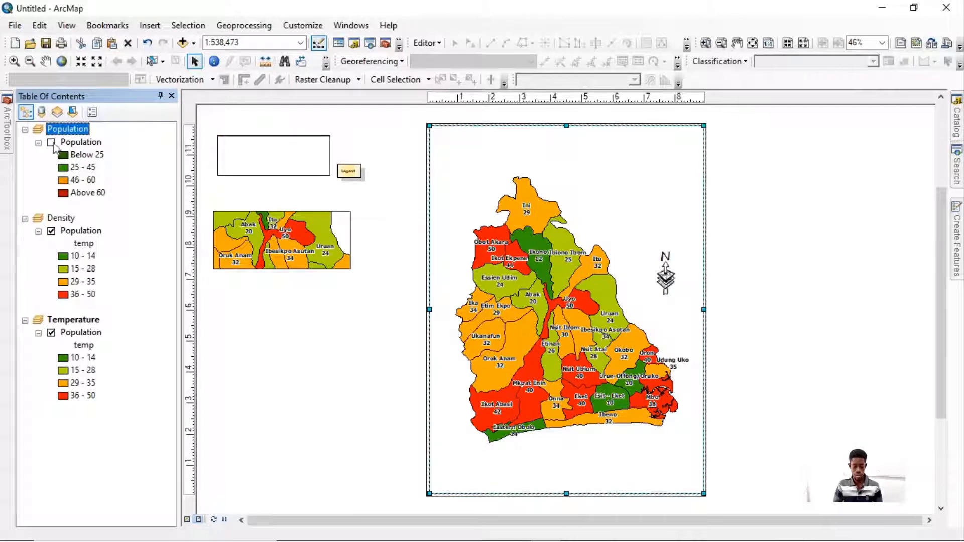
left_click(51, 143)
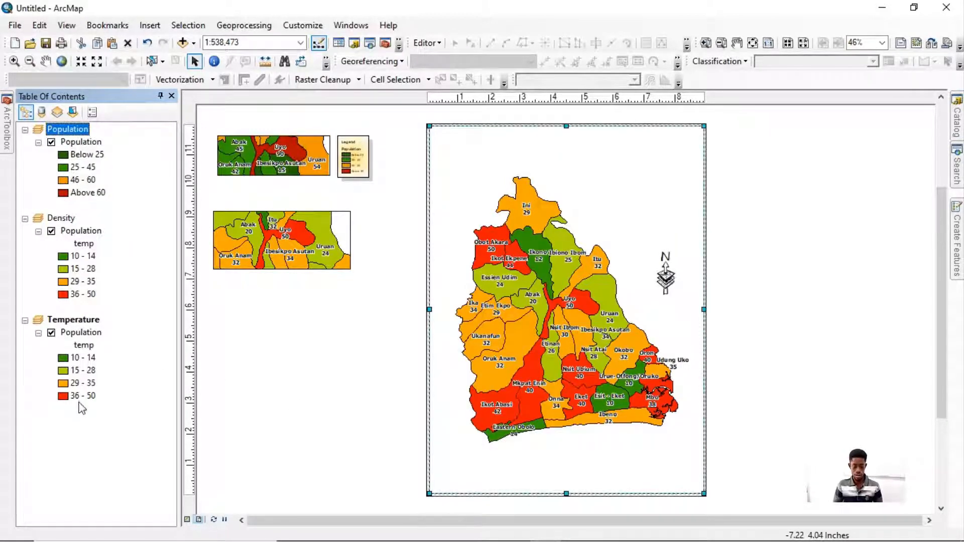
left_click(82, 446)
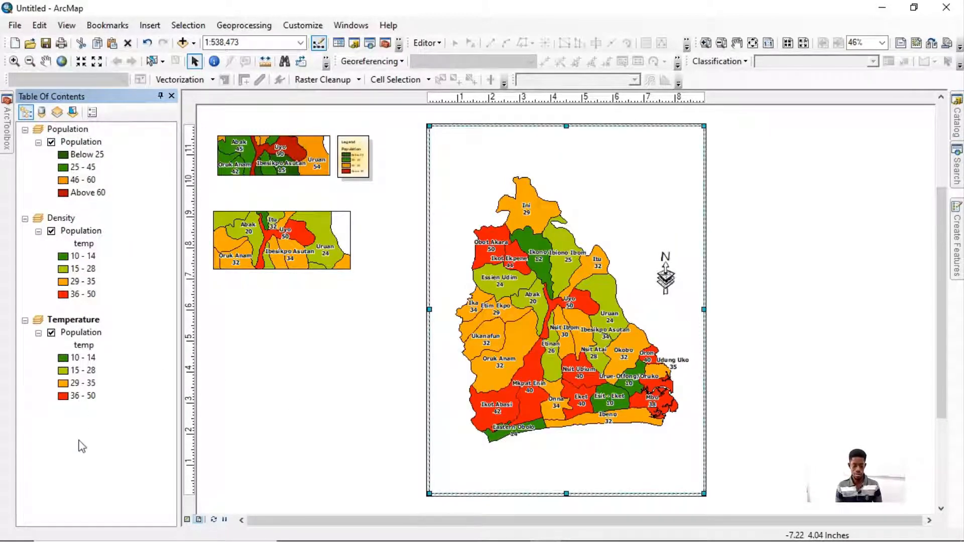
left_click(49, 335)
left_click(51, 335)
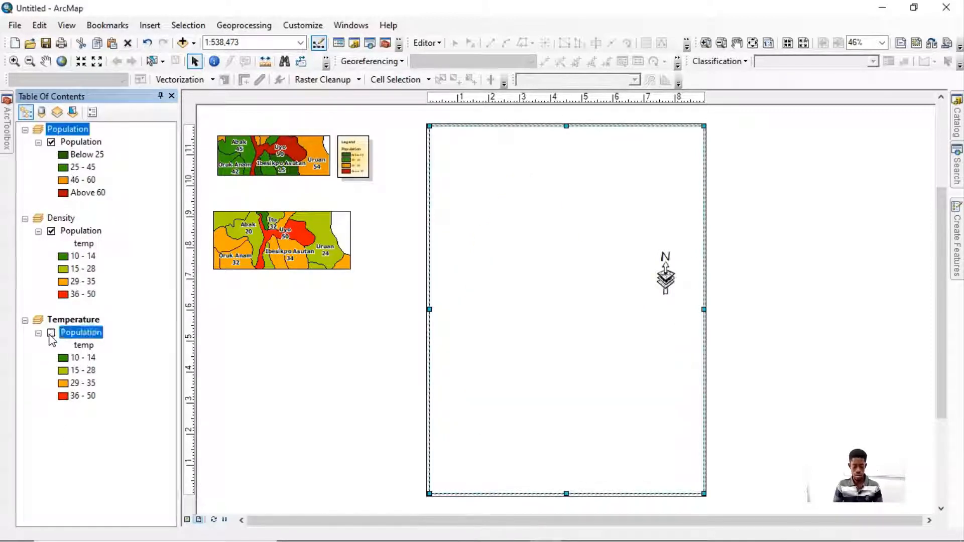
left_click(599, 289)
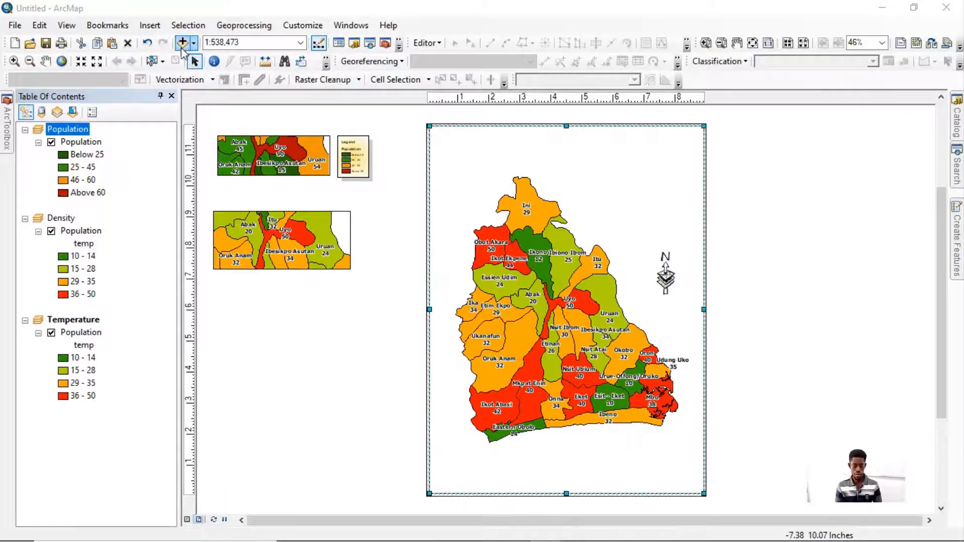
Rename the Population data frame as Tuberculosis.
right_click(63, 130)
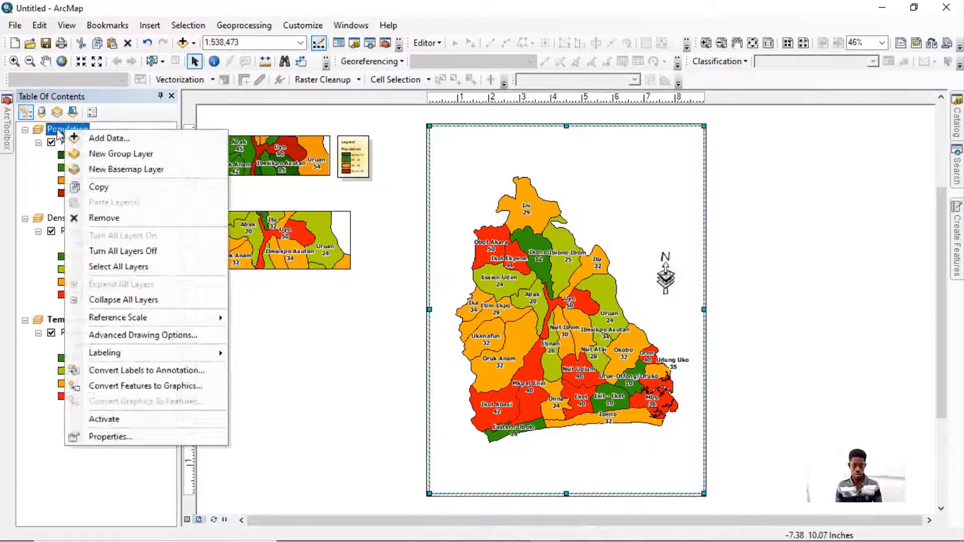
left_click(57, 130)
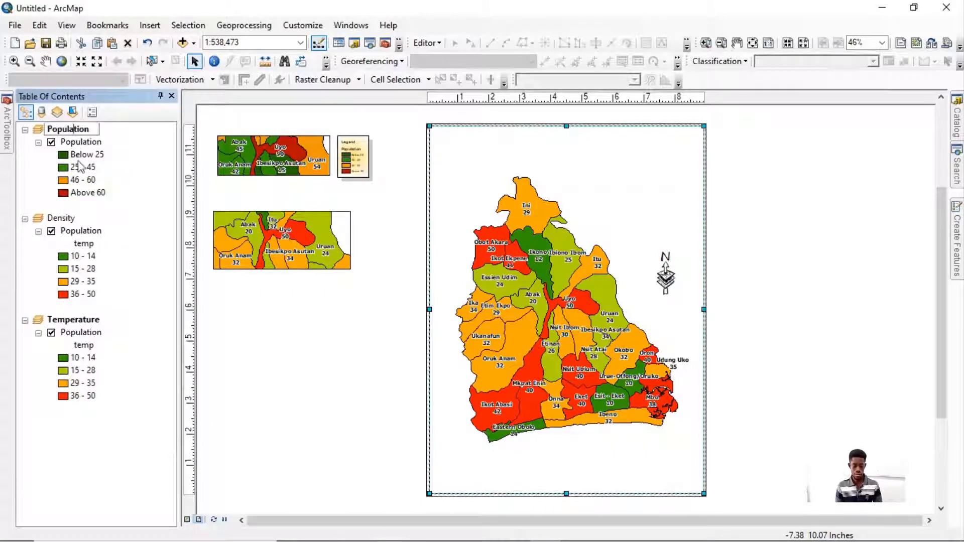
key("ctrl+a")
type("T")
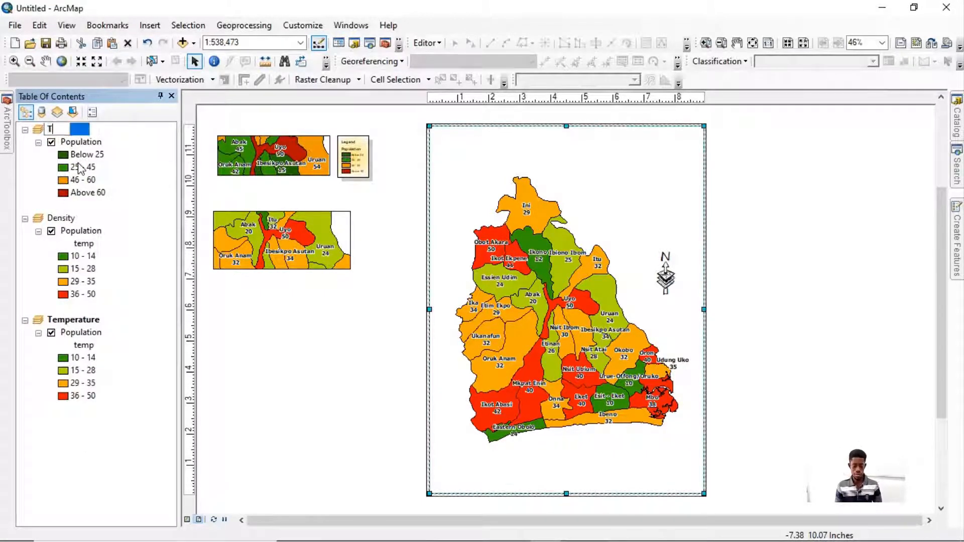
type("ubercol")
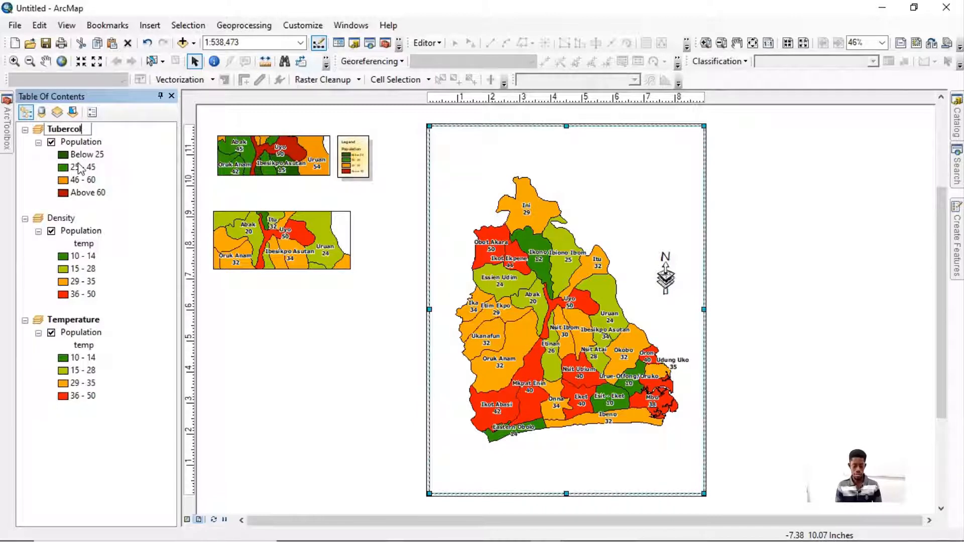
key("BackSpace")
key("BackSpace")
type("ulosis")
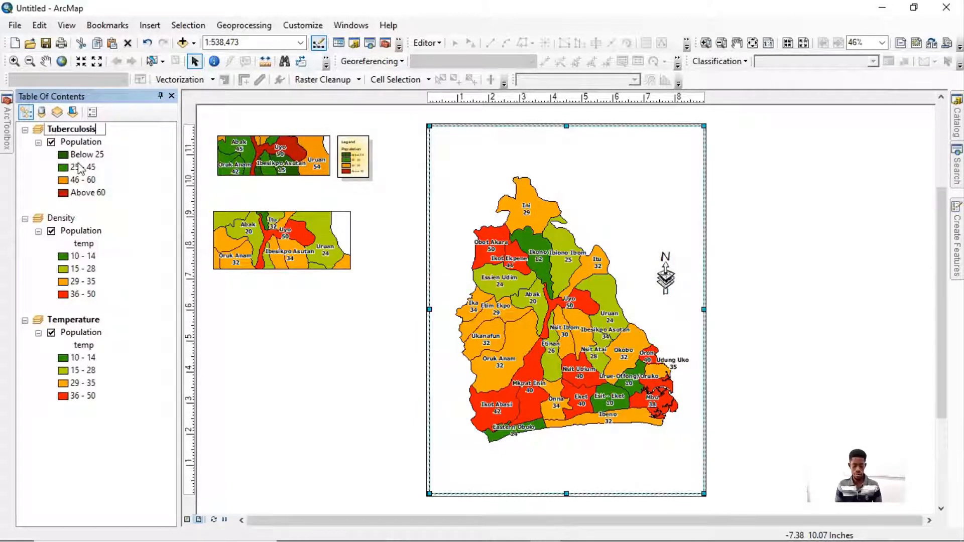
key("Return")
Rename the Density data frame as Cervical Cancer.
left_click(67, 221)
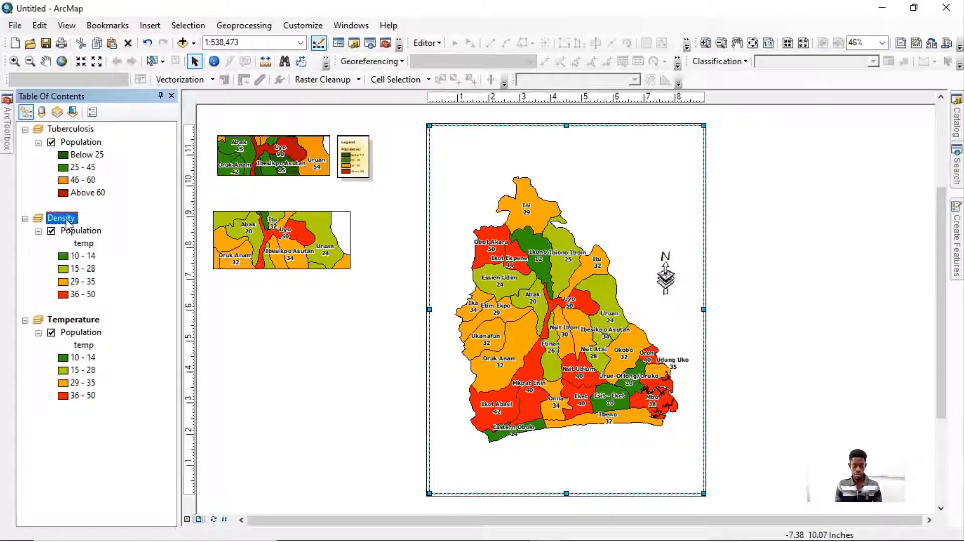
left_click(70, 218)
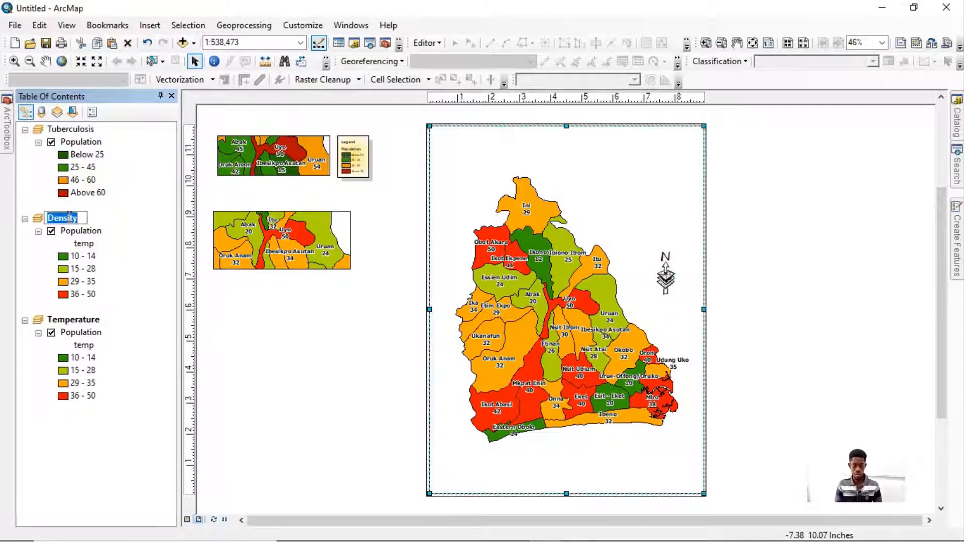
type("Cer")
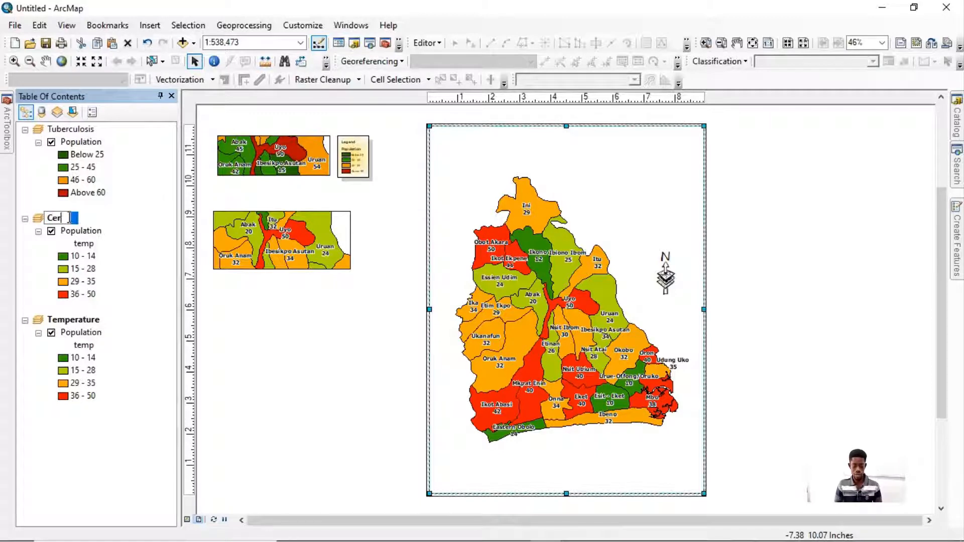
type("vic")
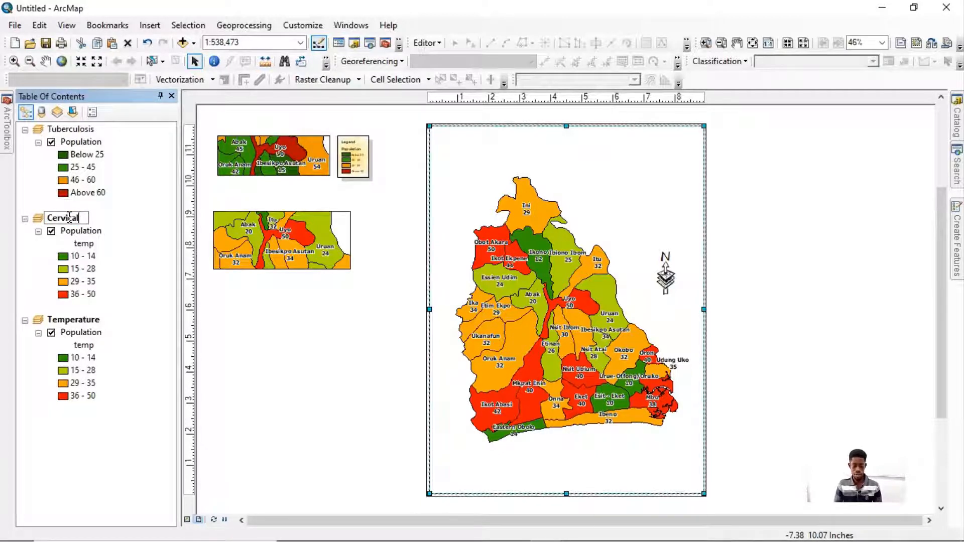
type("al Cancer")
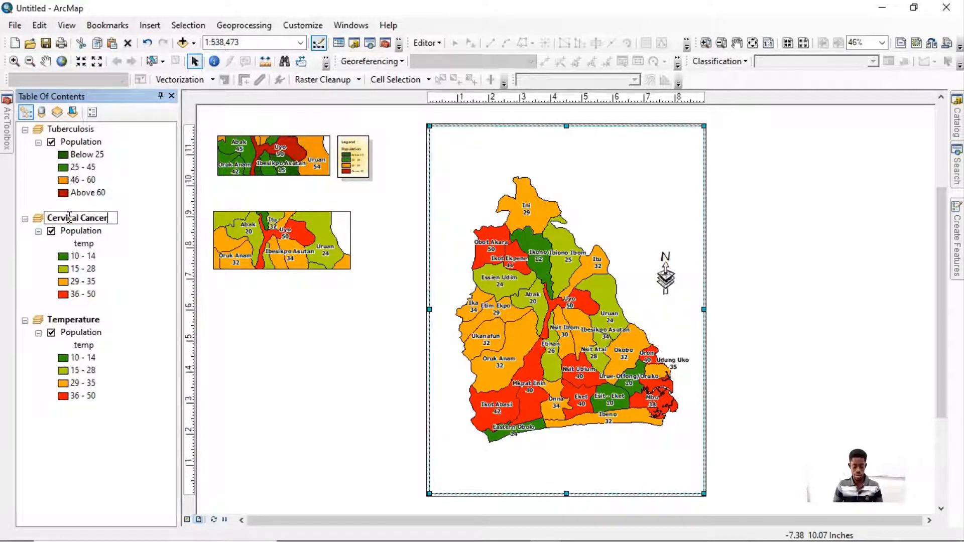
key("Return")
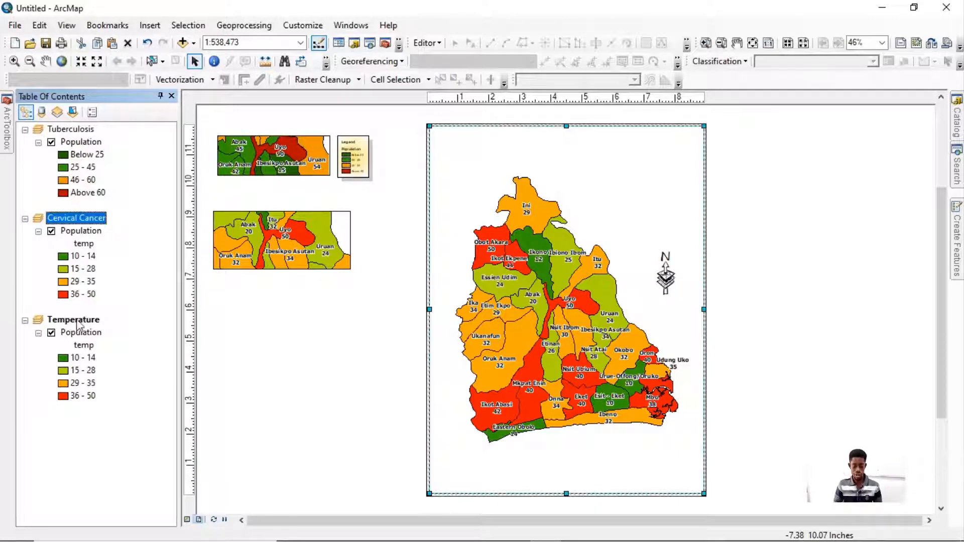
Rename the Temperature data frame as Covid-19.
left_click(78, 321)
key("F2")
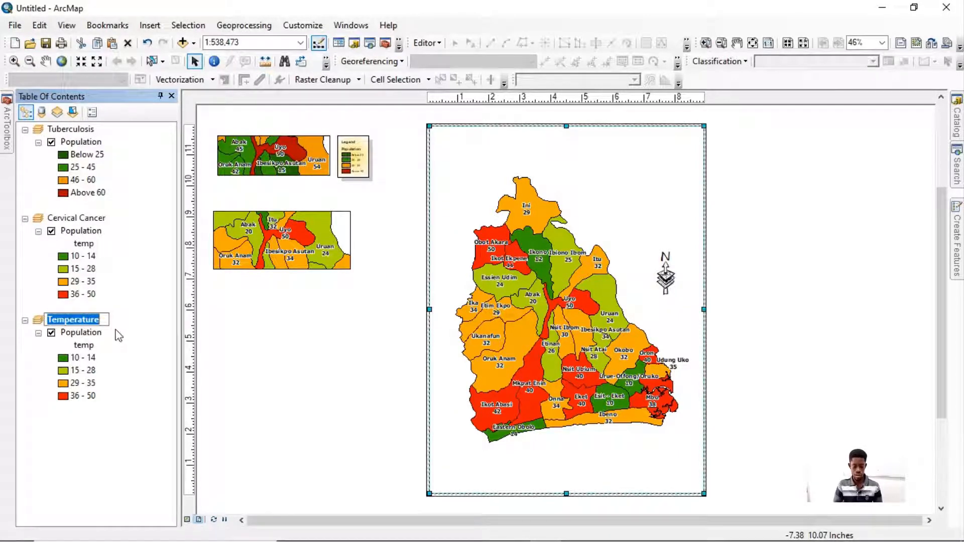
type("Covi")
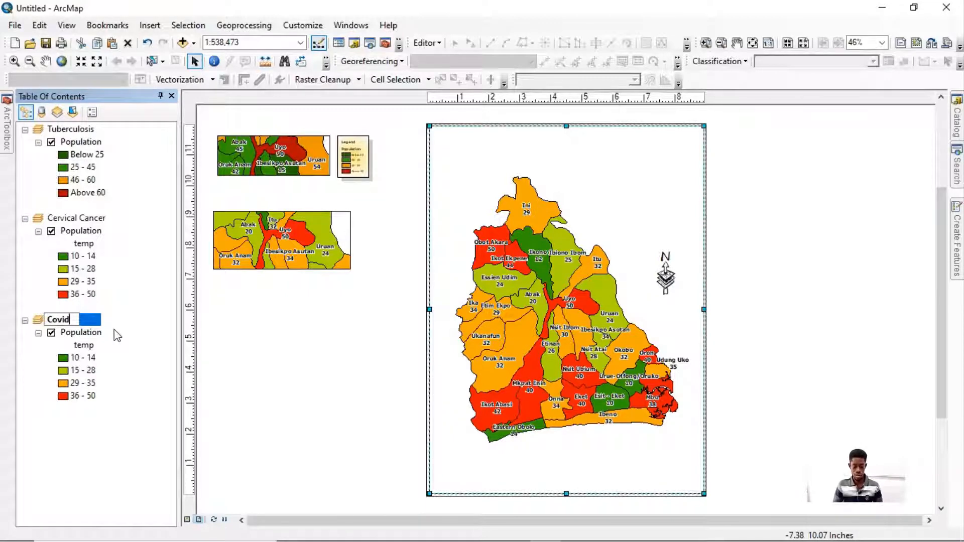
type("d-19")
key("Return")
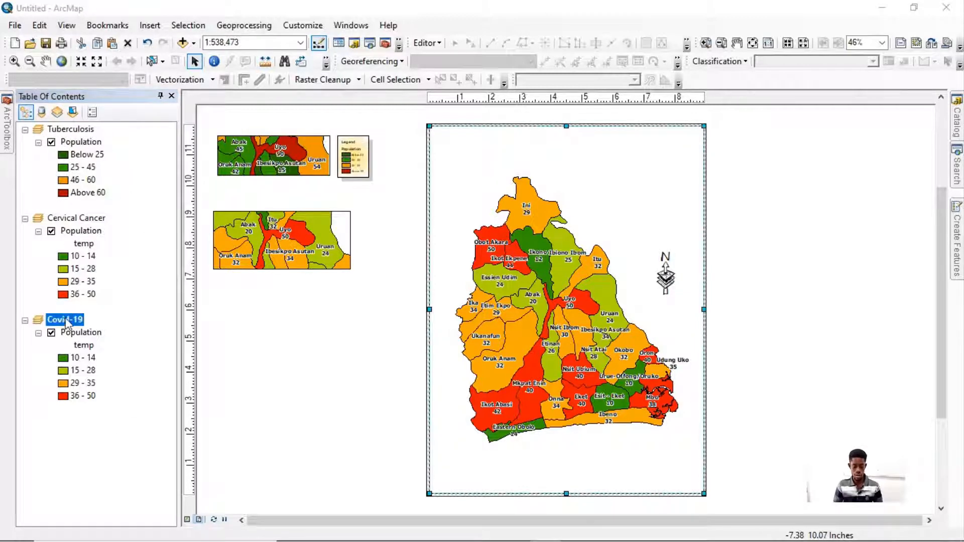
left_click(76, 218)
left_click(74, 131, "ctrl")
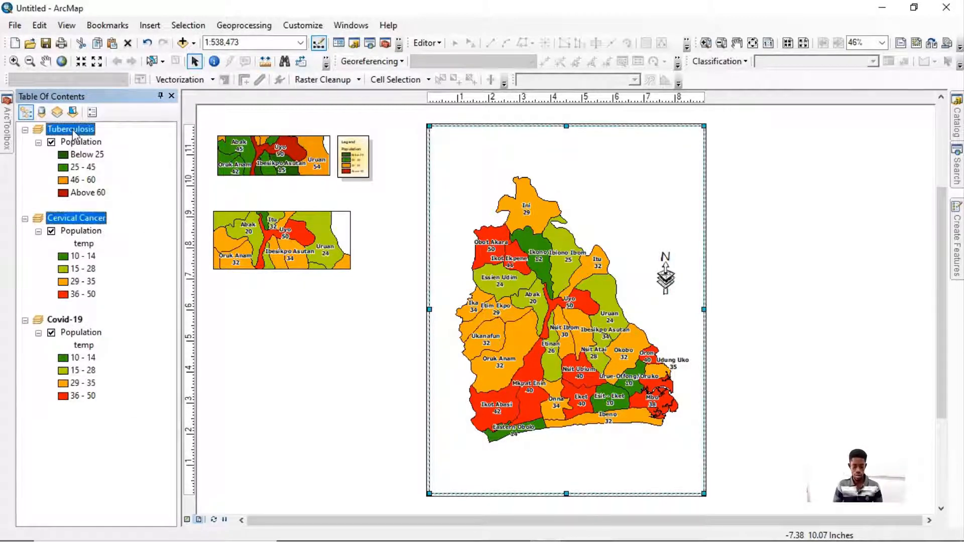
left_click(73, 131)
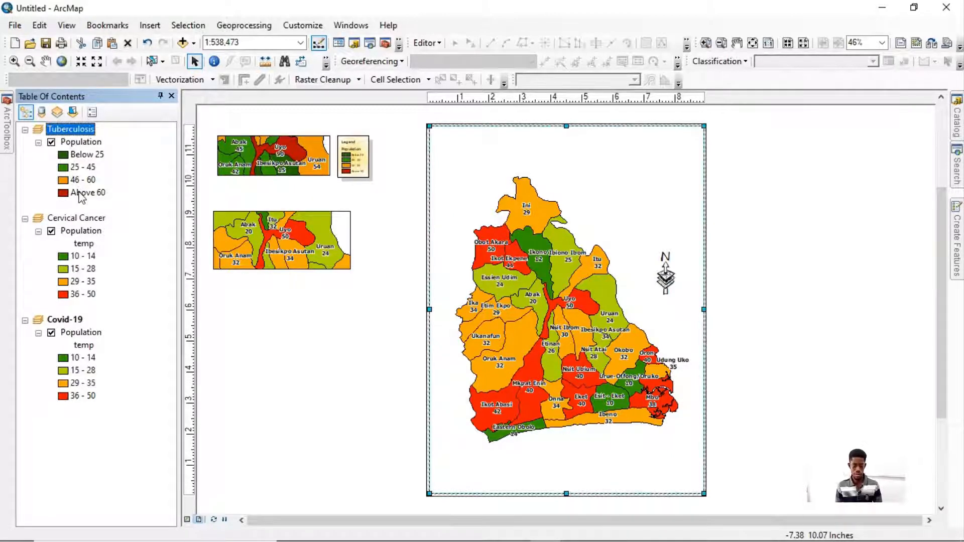
left_click(71, 220)
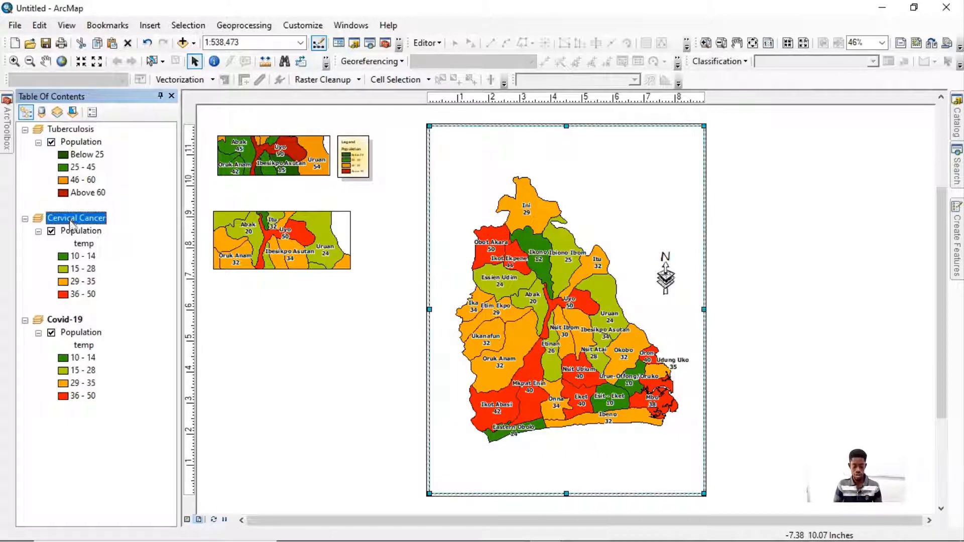
right_click(72, 130)
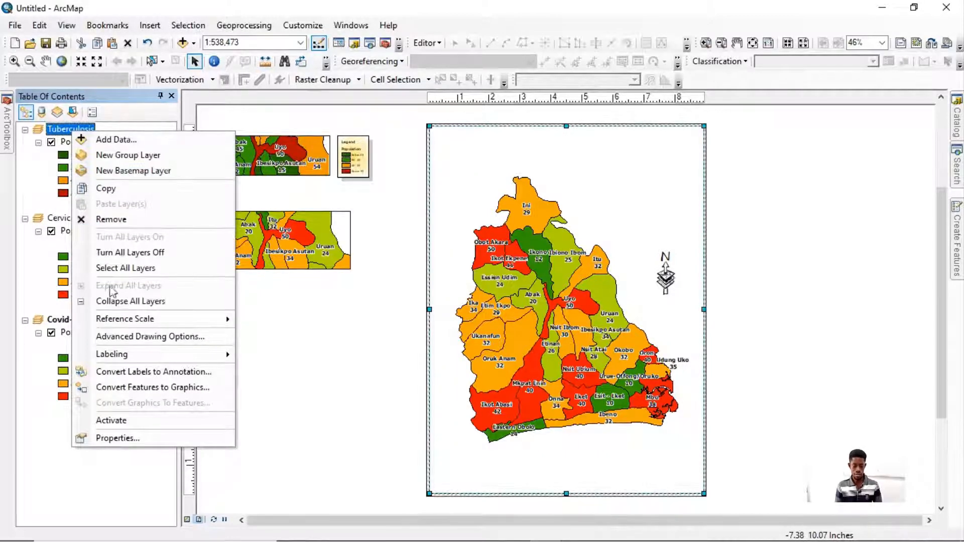
left_click(49, 180)
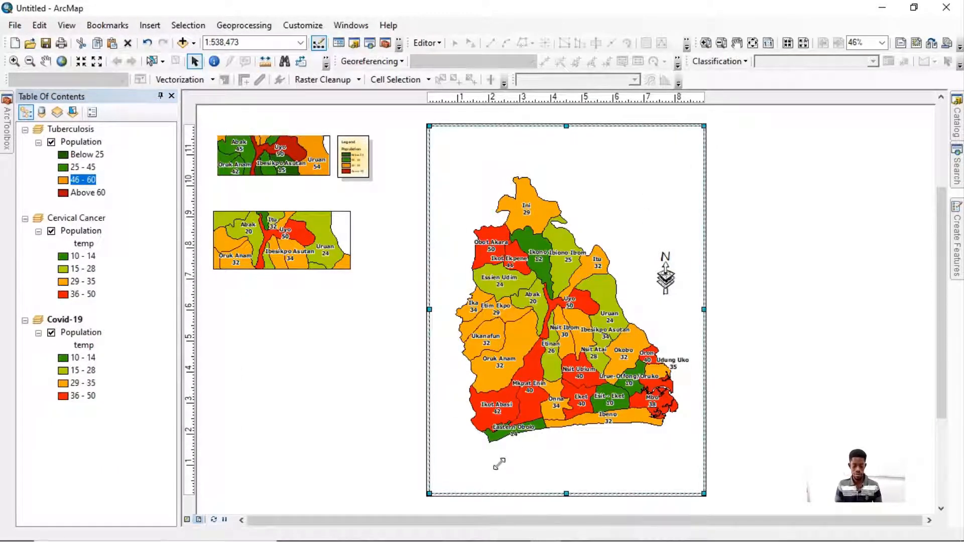
Shrink the Covid-19 data frame and park it off the page, below the parked Cervical Cancer data frame.
left_click_drag(499, 463, 546, 438)
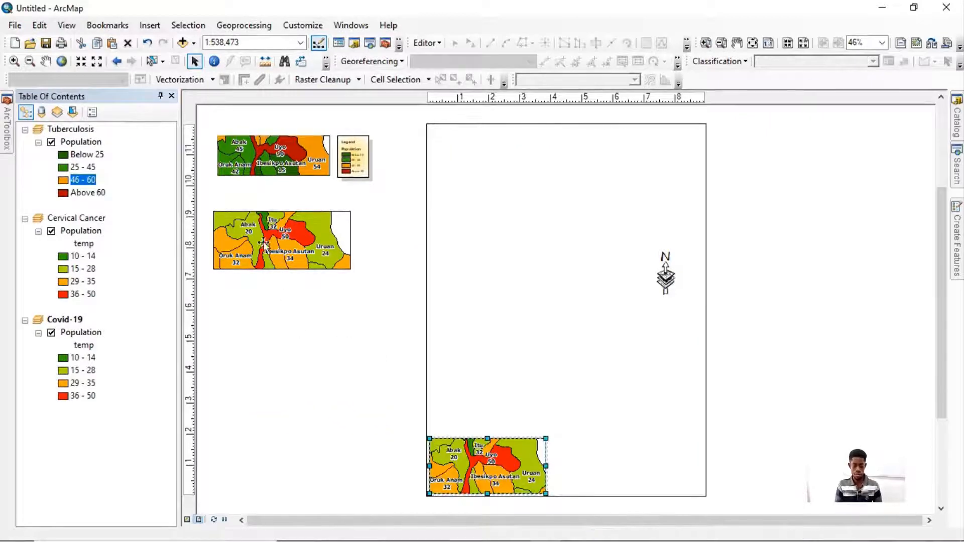
left_click_drag(472, 466, 271, 369)
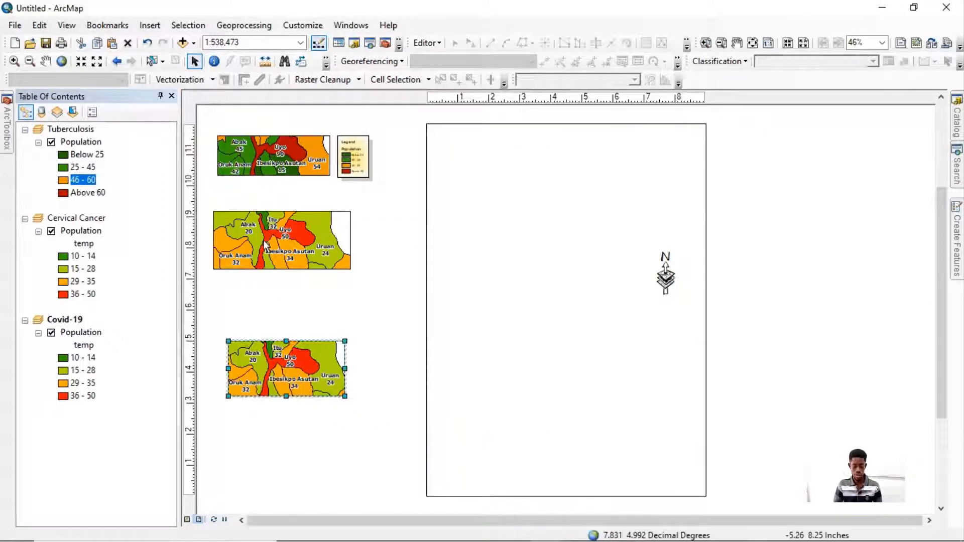
left_click(316, 239)
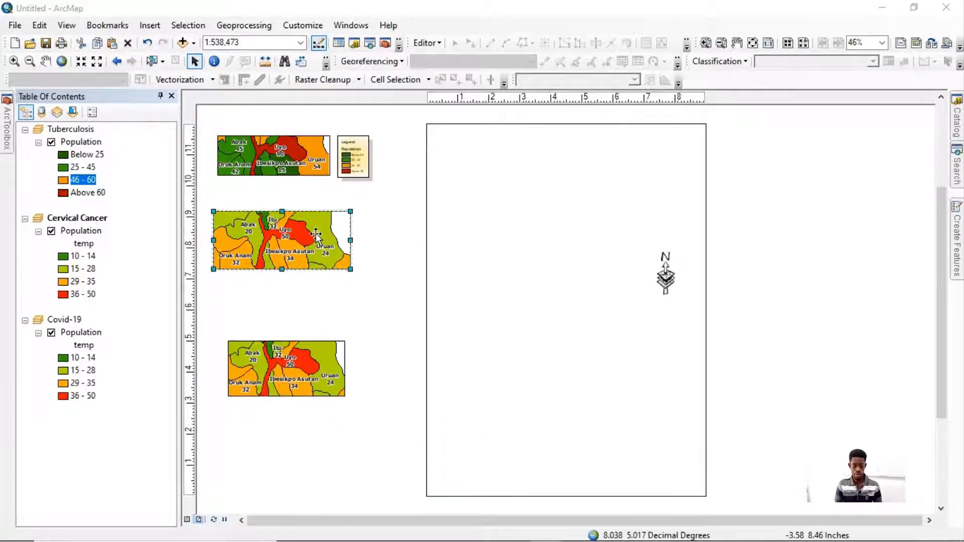
Move the Tuberculosis data frame onto the layout page and enlarge it to fill the page.
left_click(304, 155)
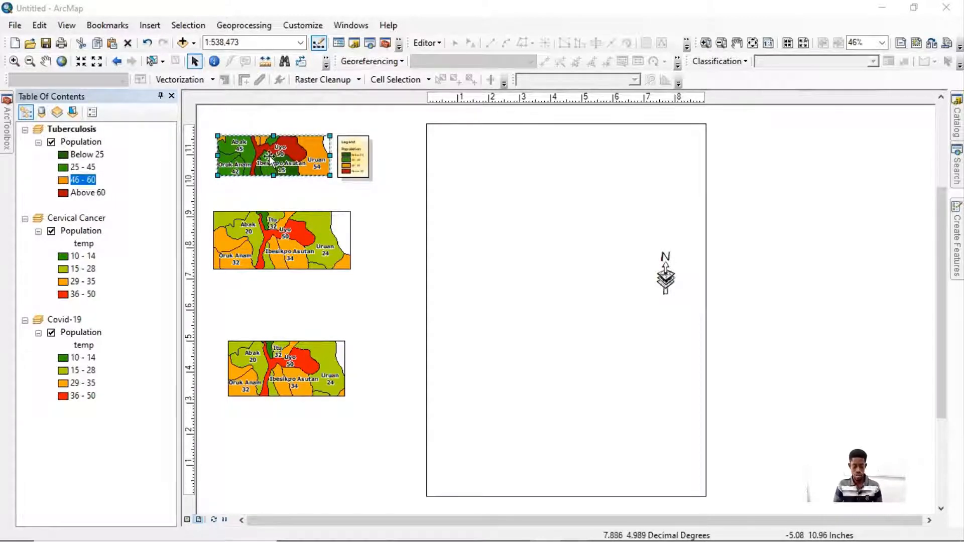
left_click_drag(280, 165, 566, 309)
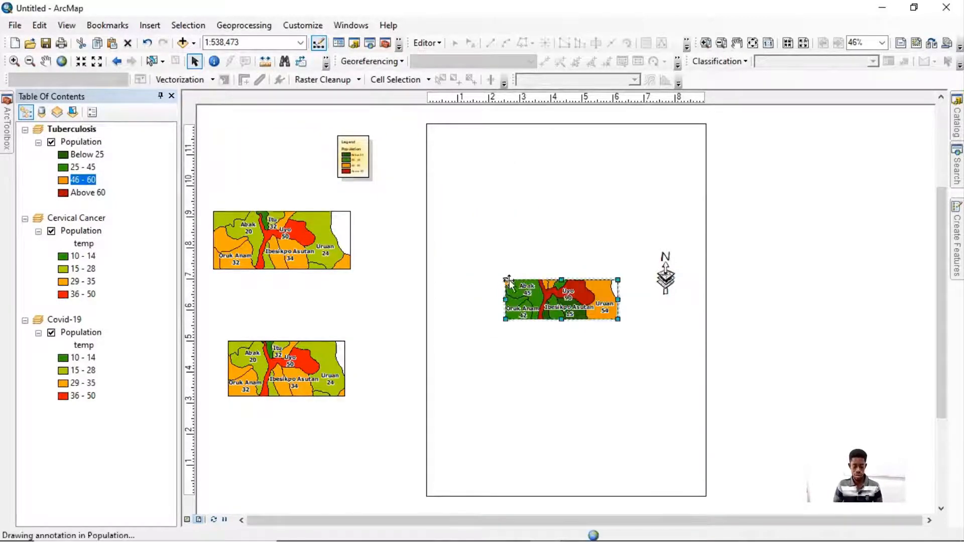
left_click_drag(505, 278, 431, 128)
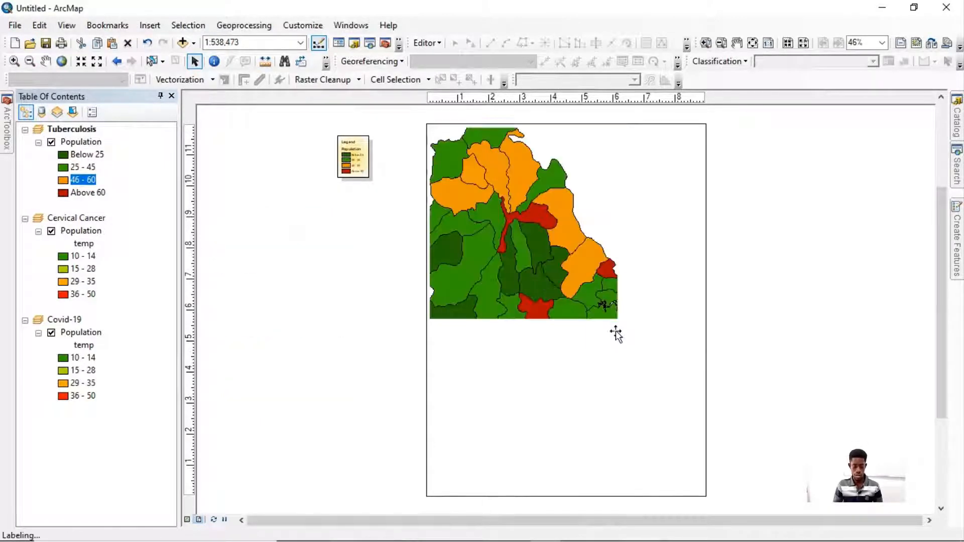
left_click_drag(619, 321, 705, 494)
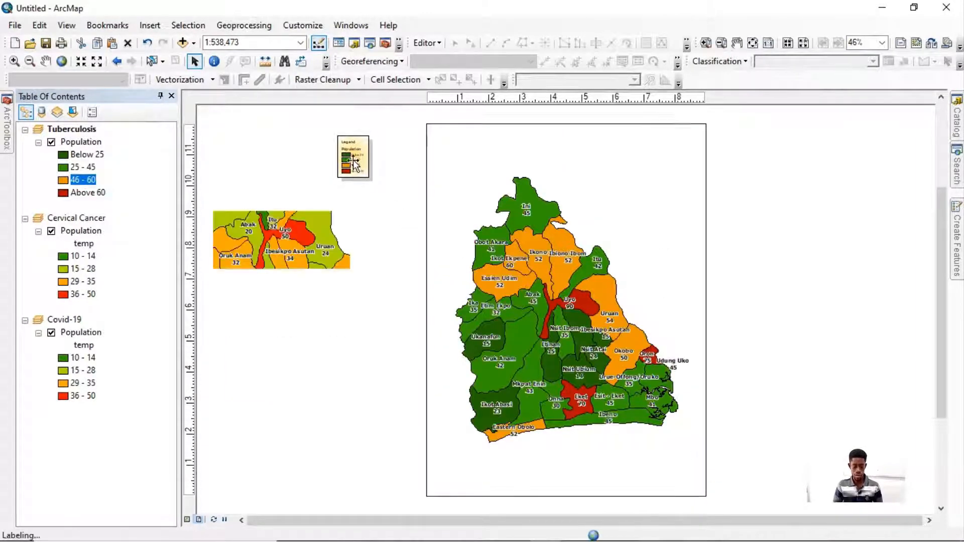
Move the Population legend onto the page above the north arrow and enlarge it.
left_click(354, 159)
left_click_drag(354, 159, 612, 191)
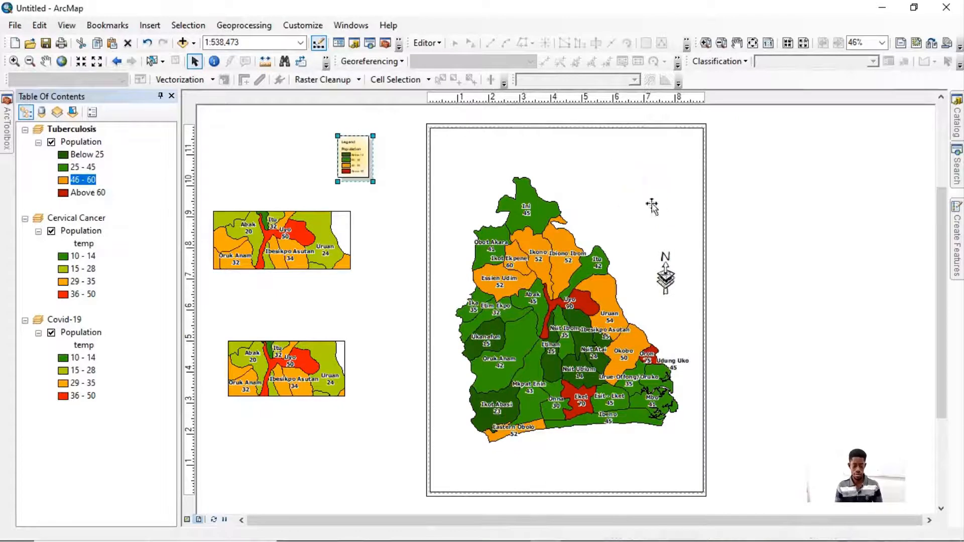
left_click_drag(652, 206, 655, 206)
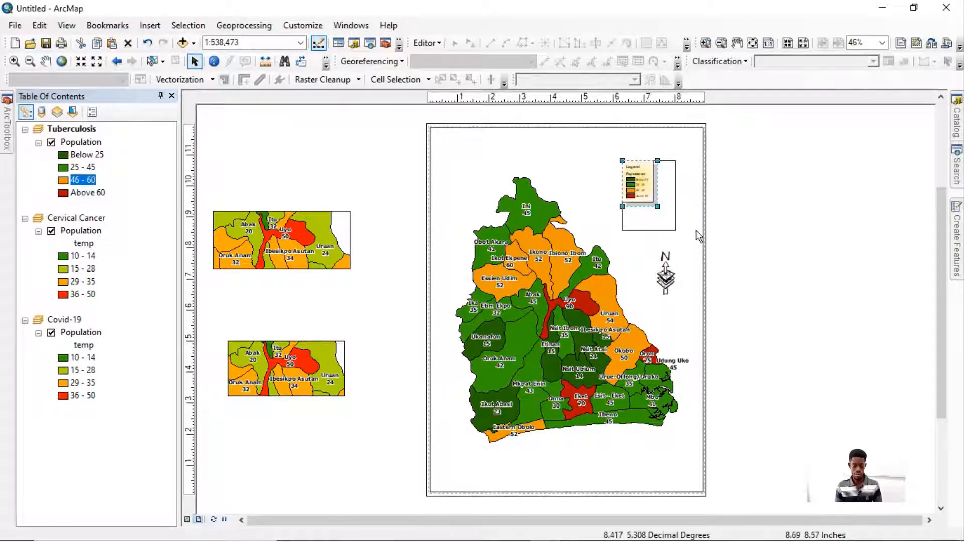
left_click_drag(700, 236, 701, 239)
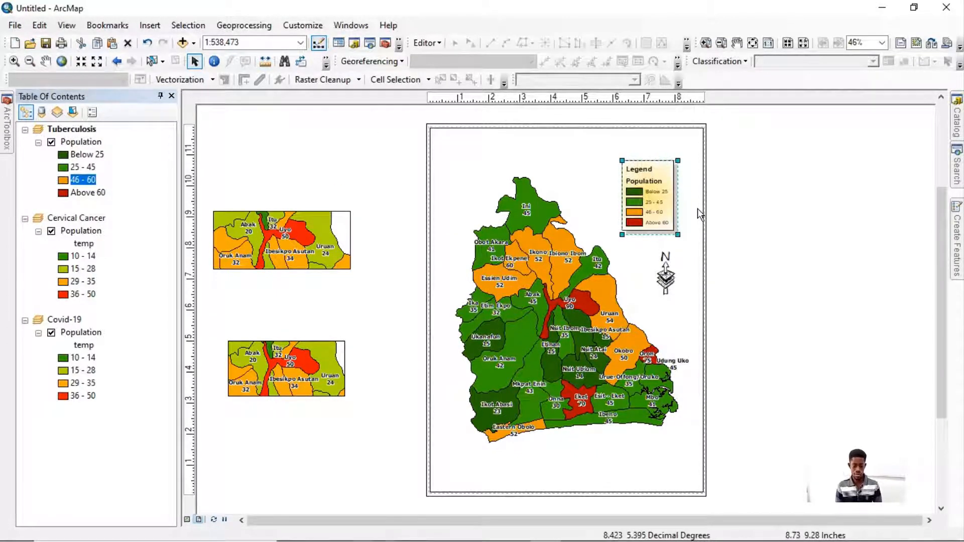